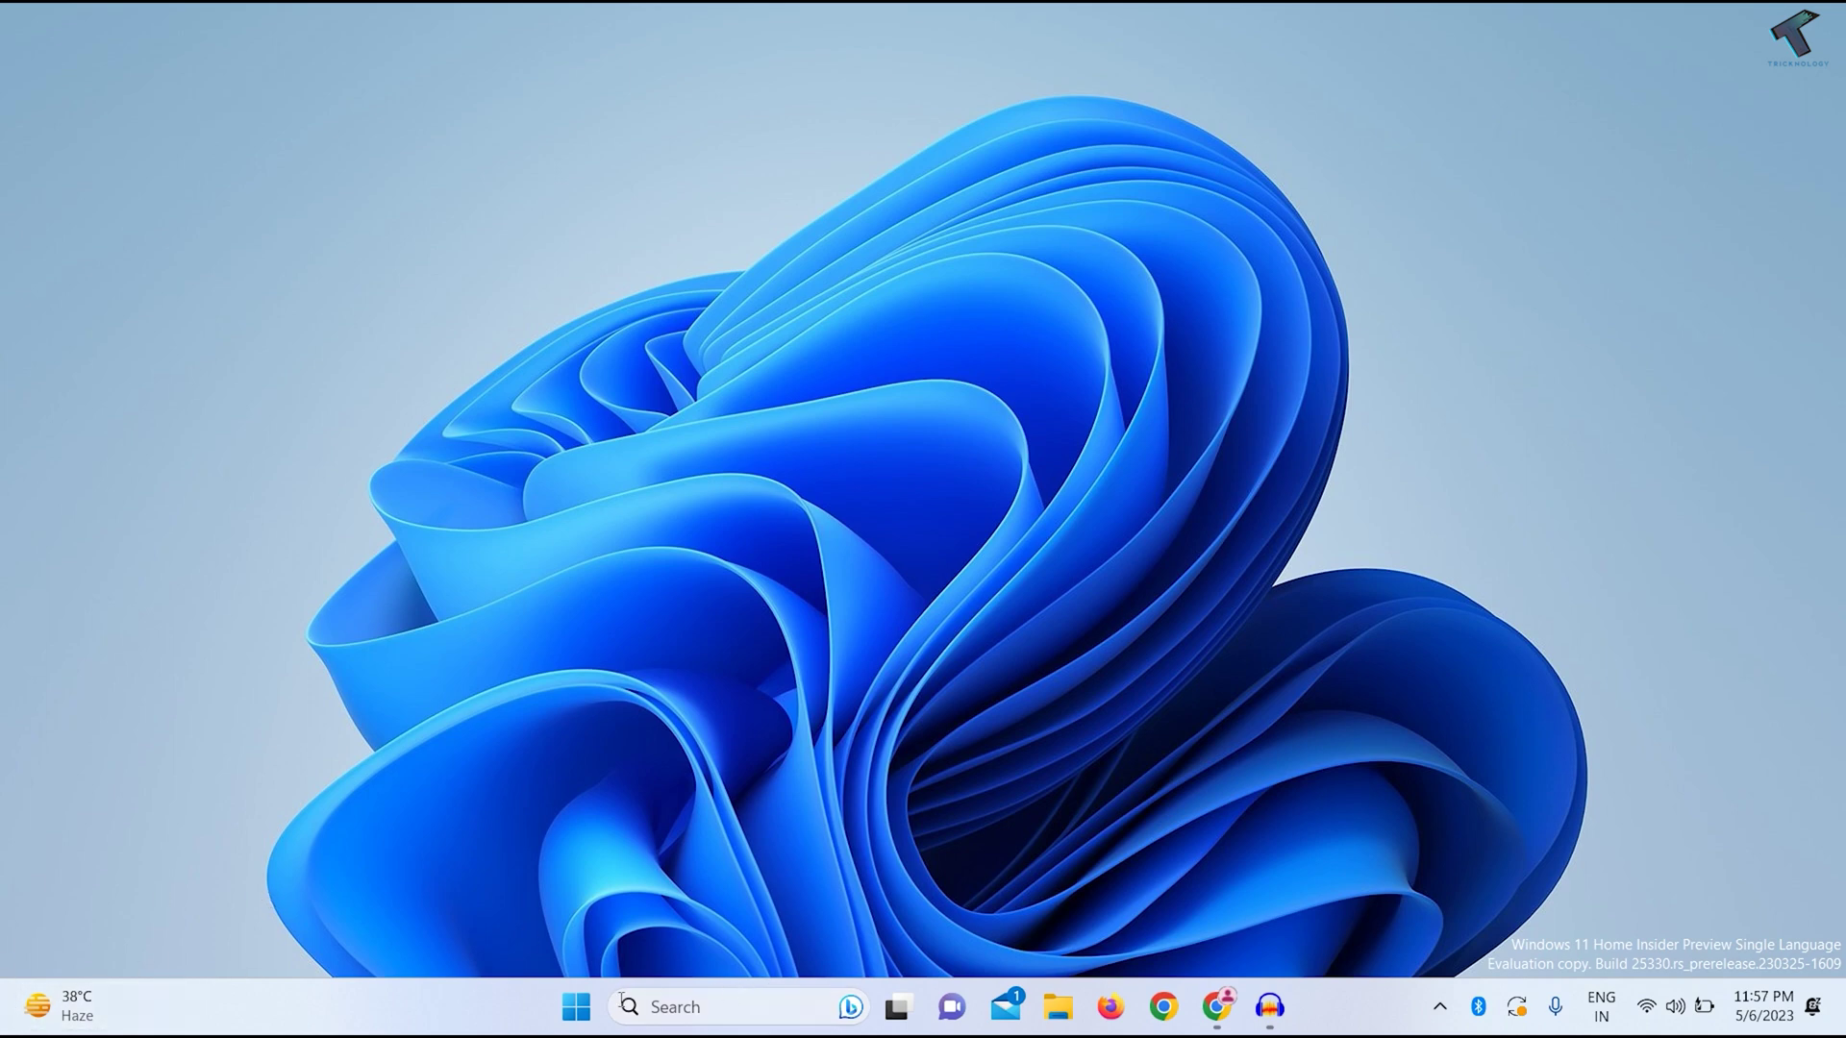
Right-click the Start button to show the Win+X power-user menu.
right_click(575, 1010)
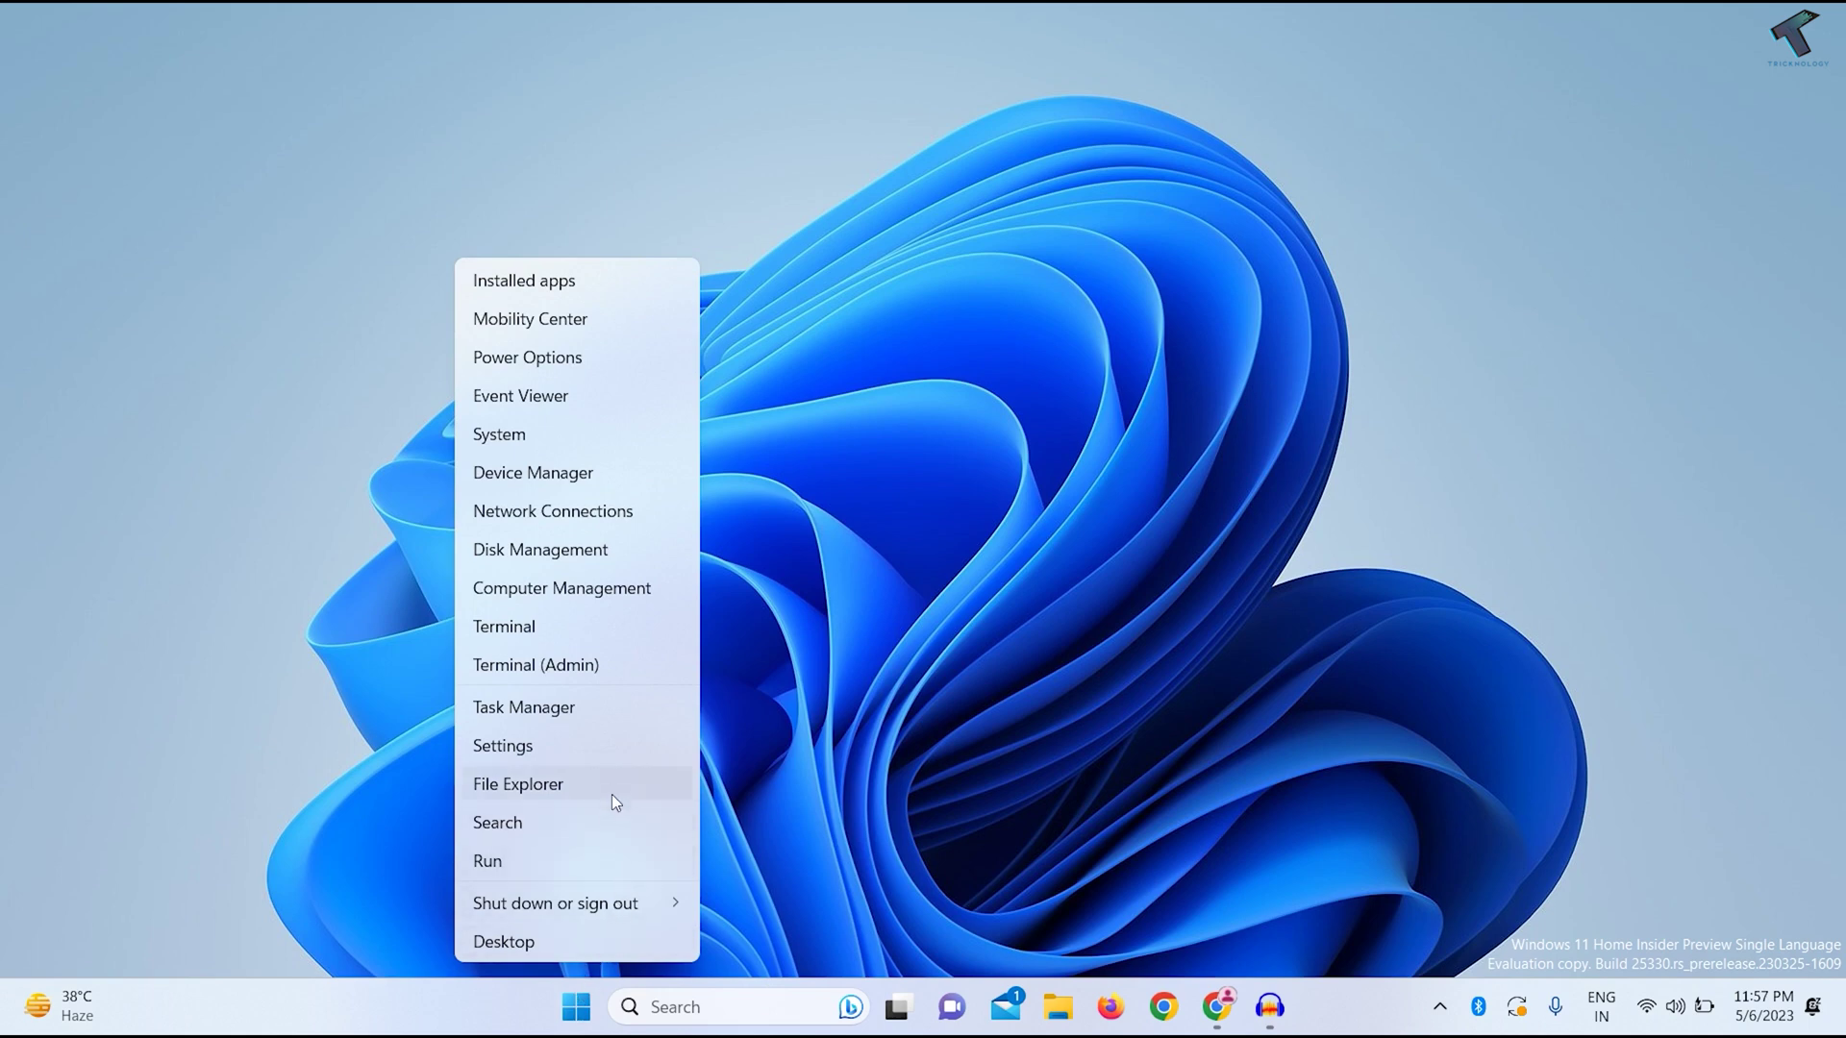
Auto-search for a newer boAt Stone 1400 driver in Device Manager; the best one is already installed.
left_click(636, 475)
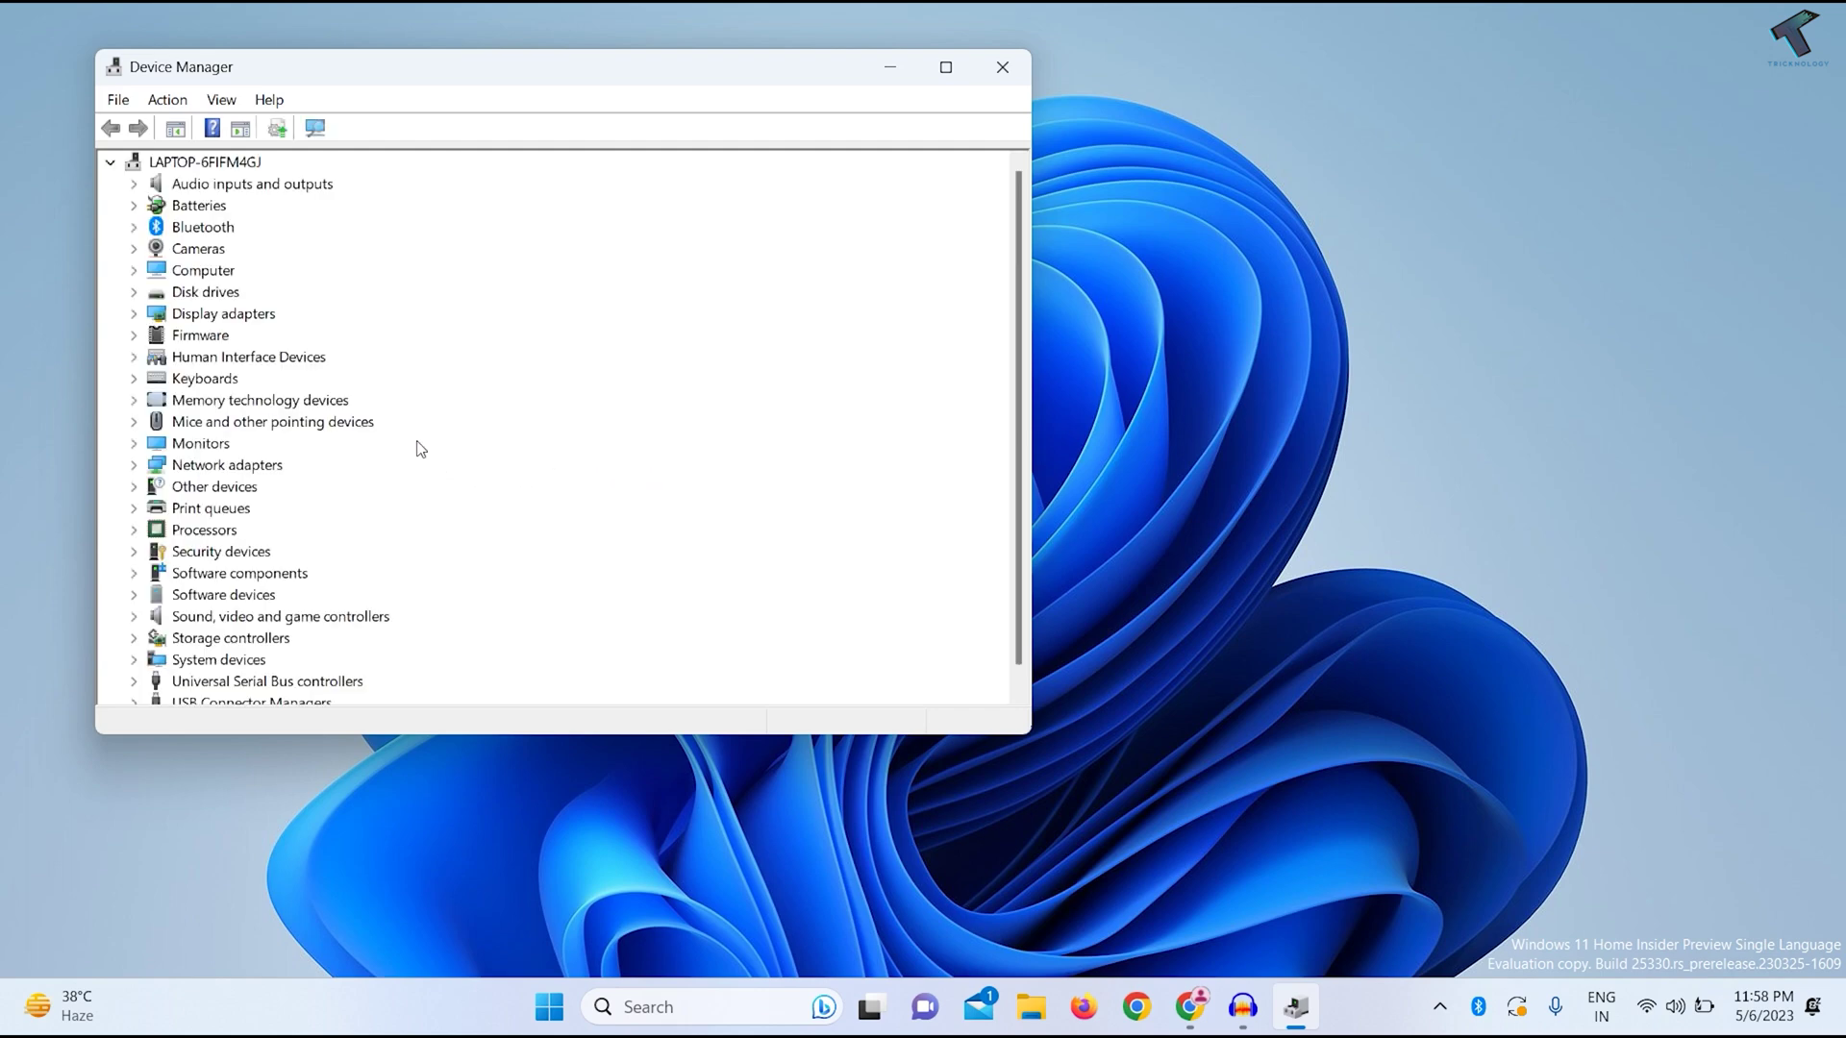
left_click(144, 229)
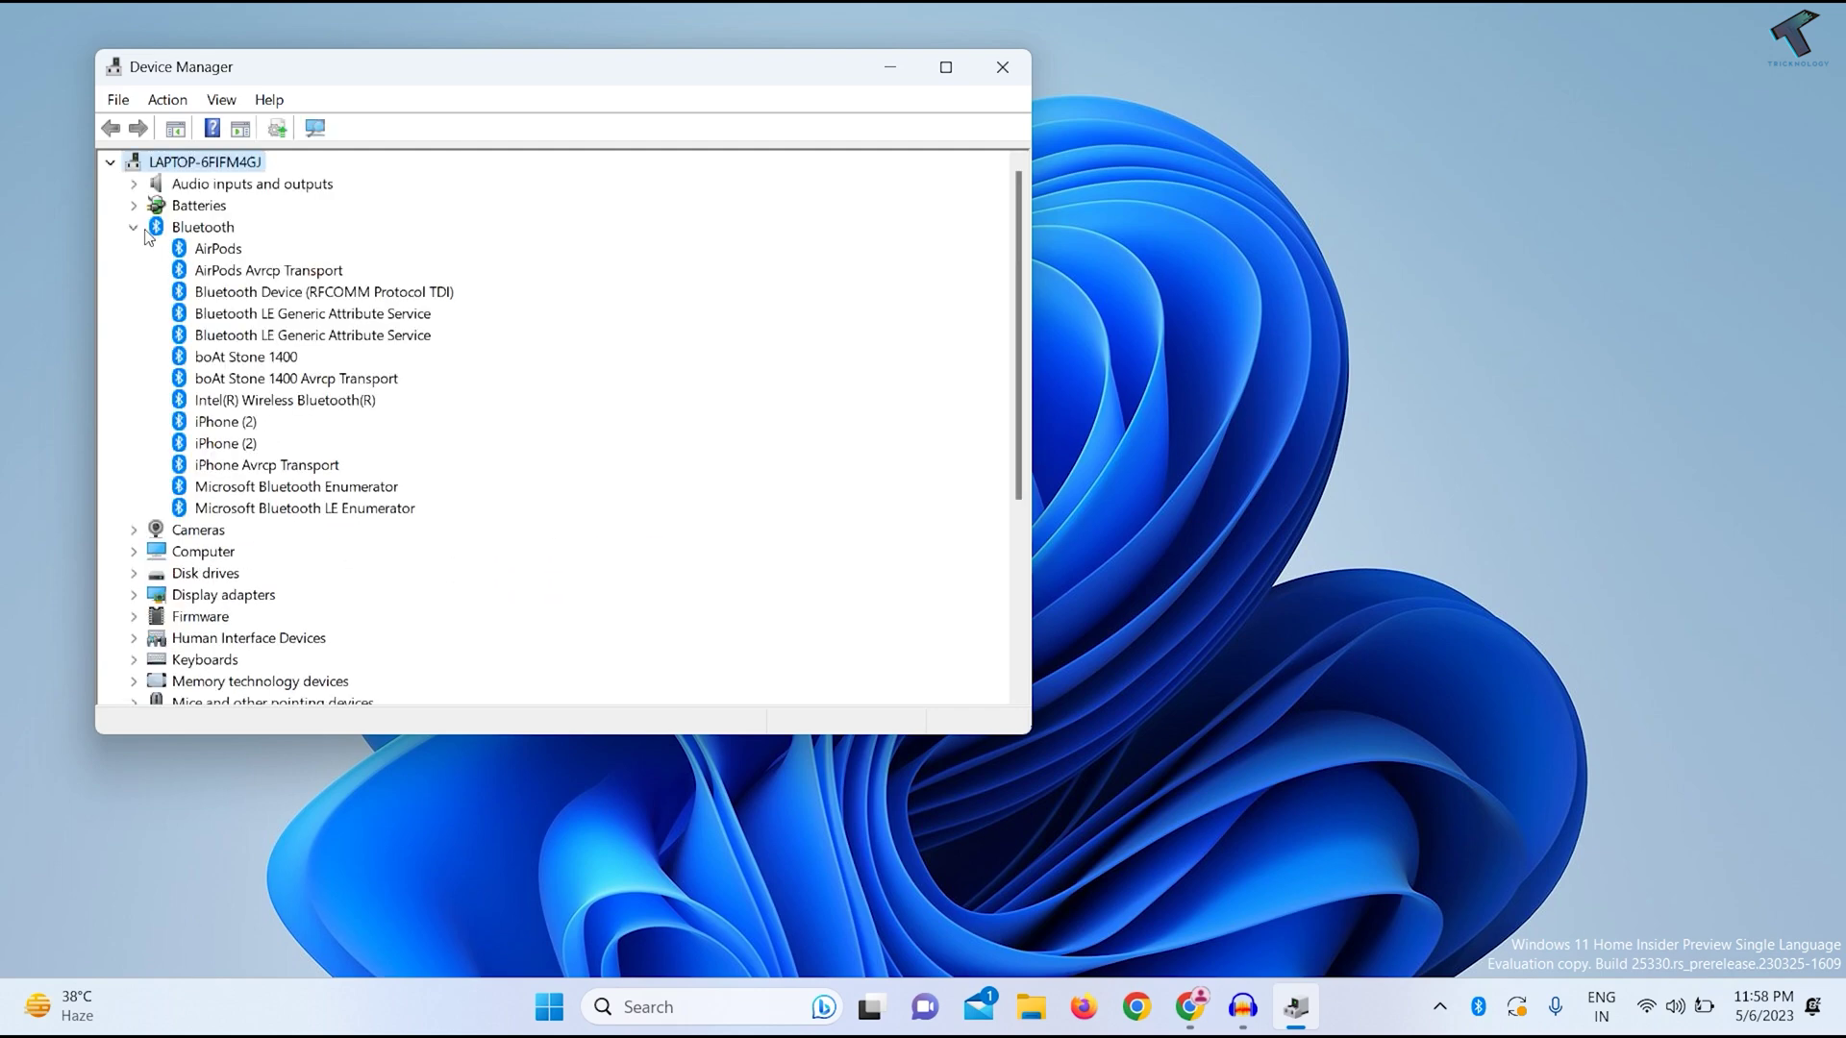
left_click(249, 357)
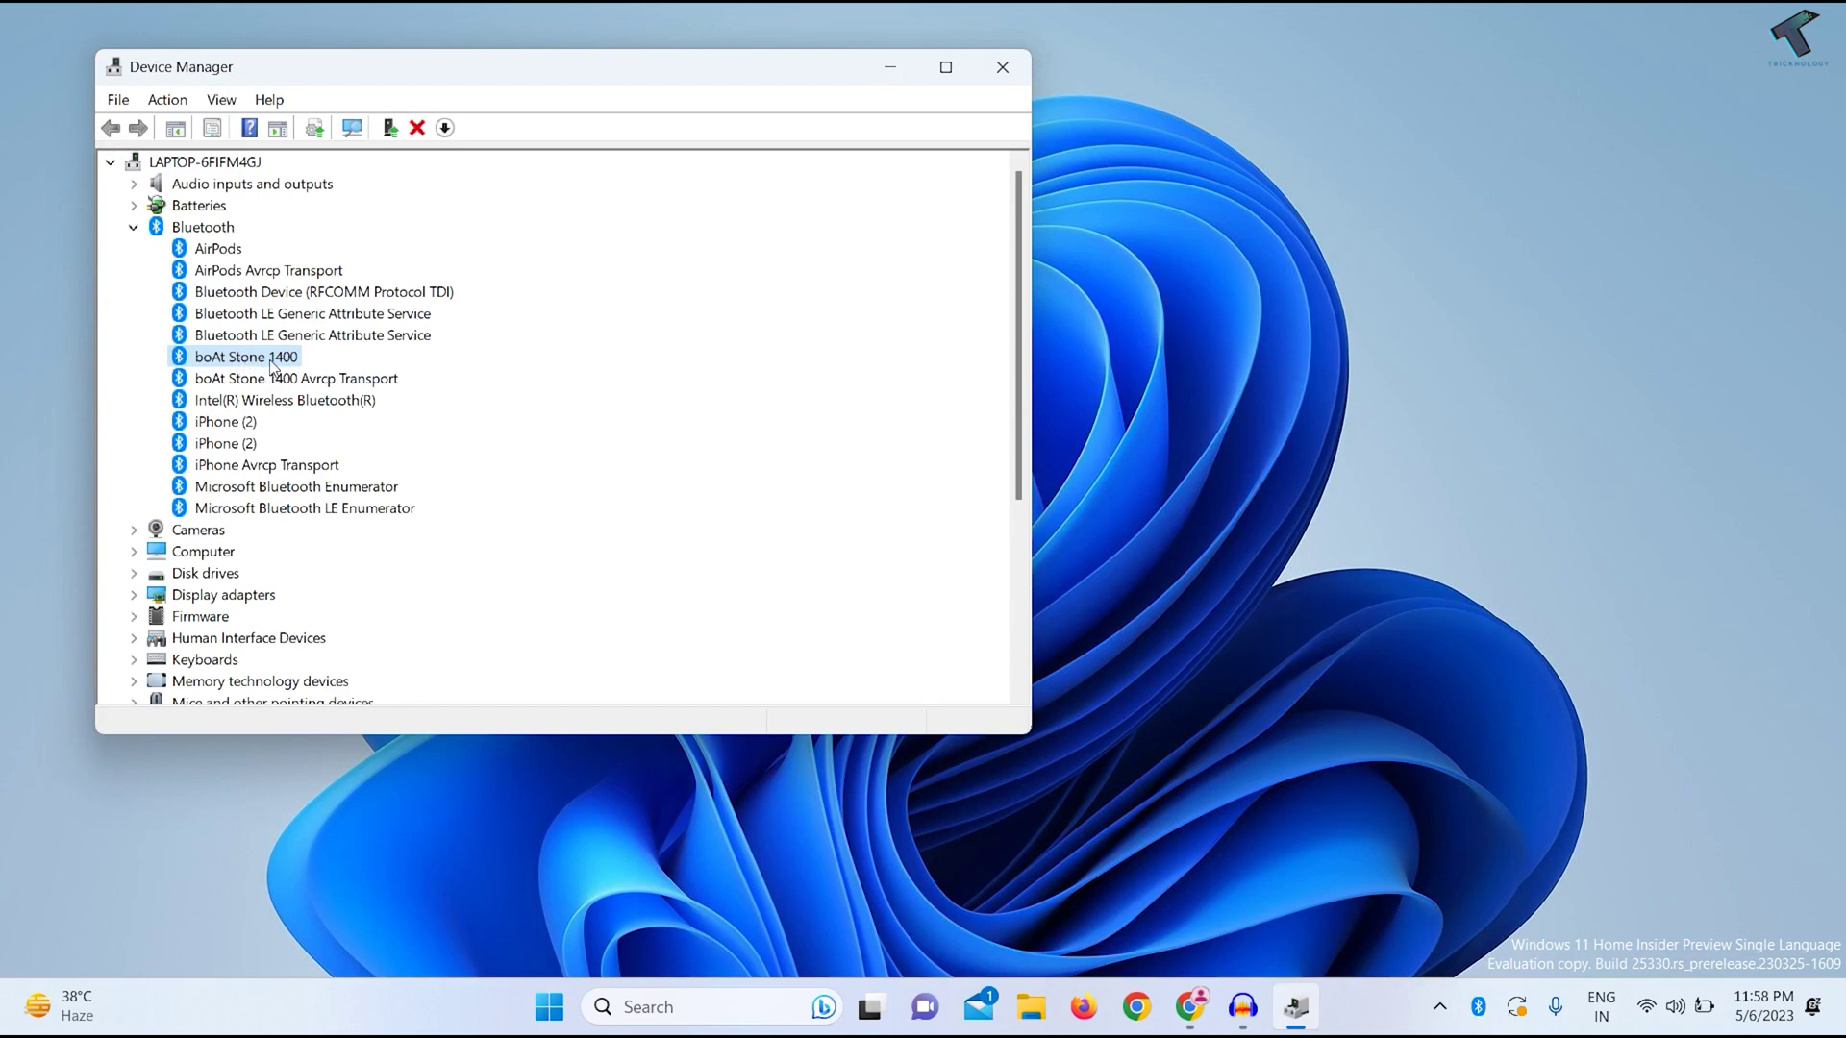
right_click(268, 361)
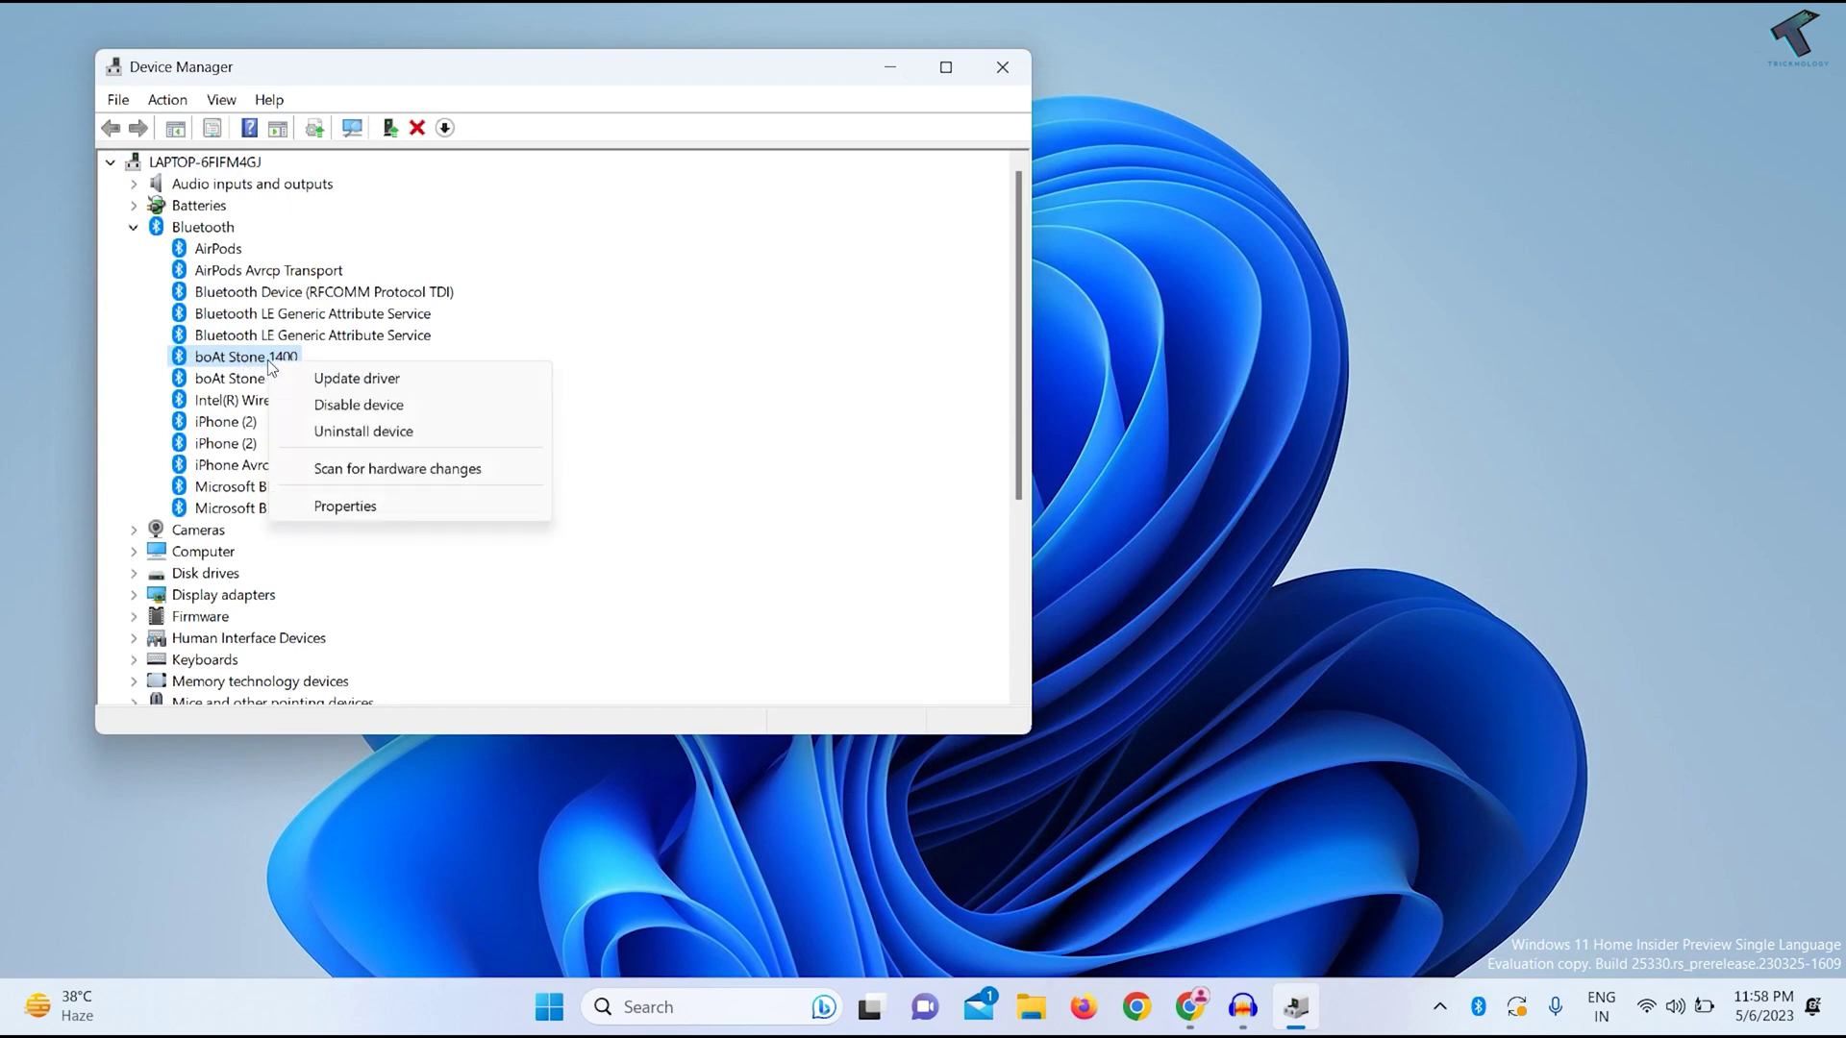
left_click(330, 374)
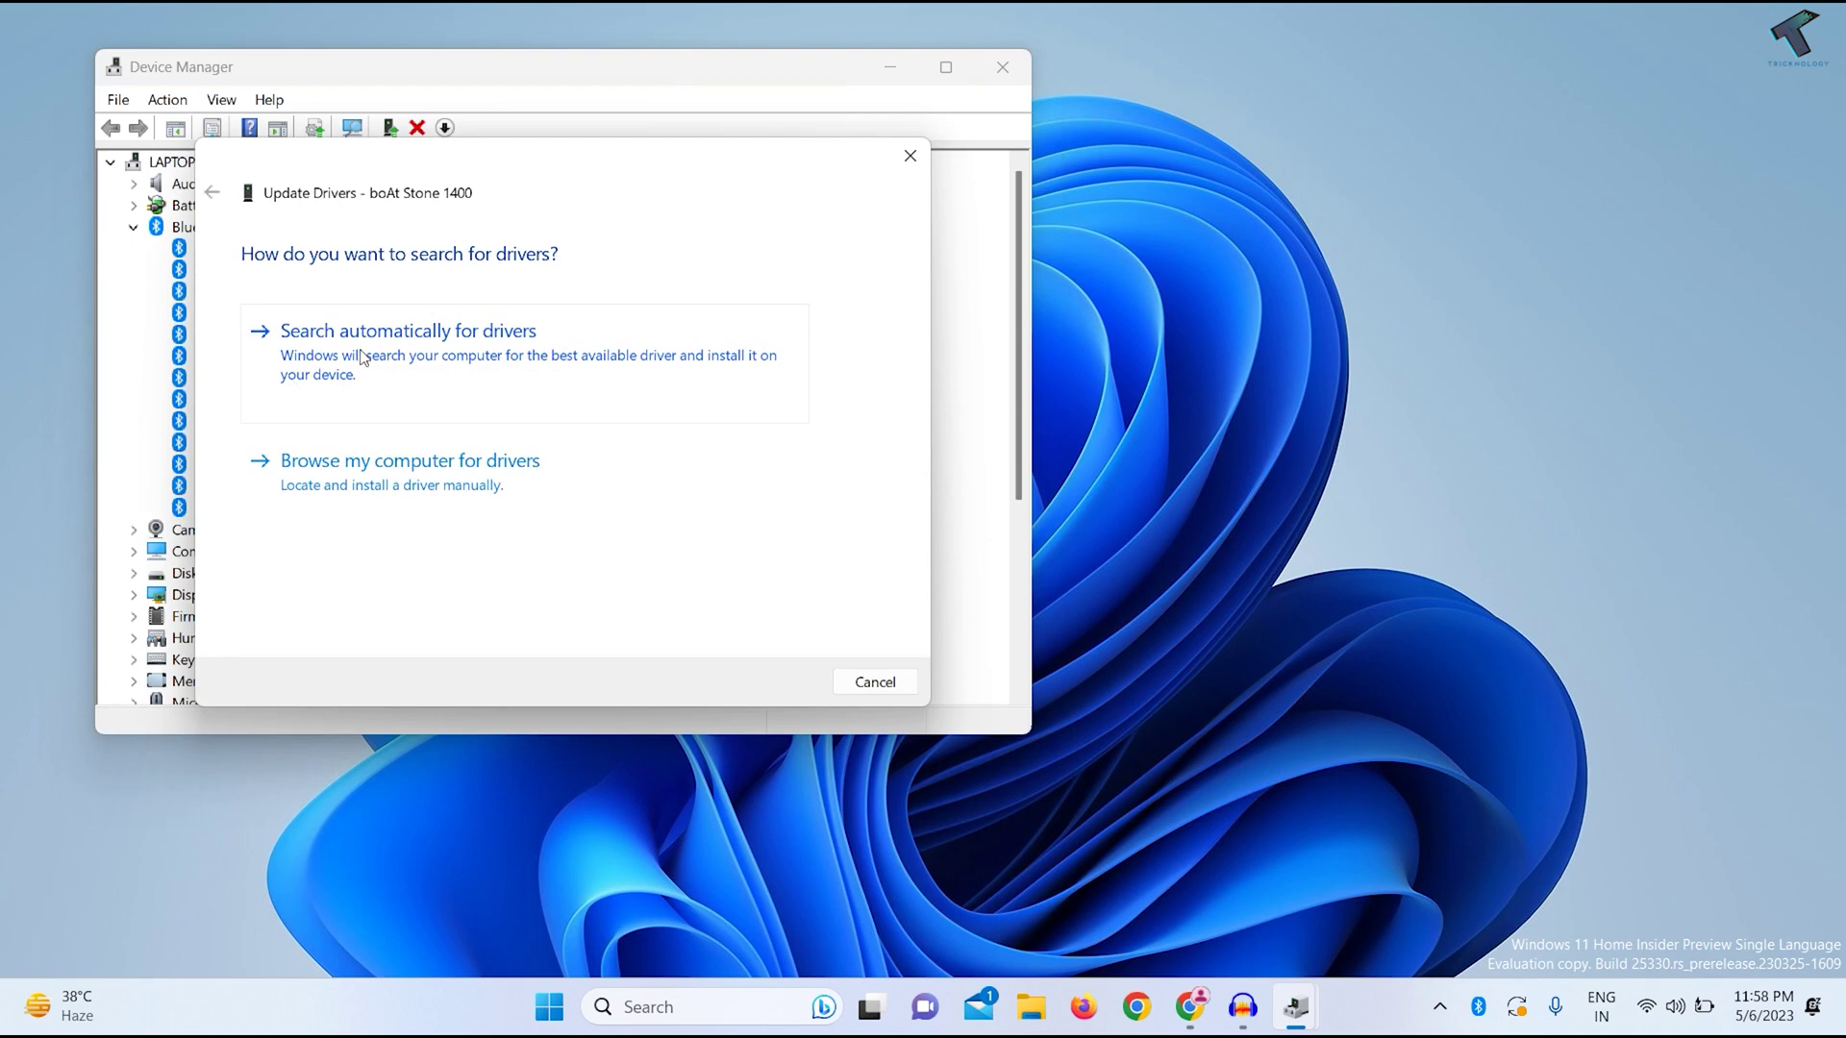
left_click(361, 357)
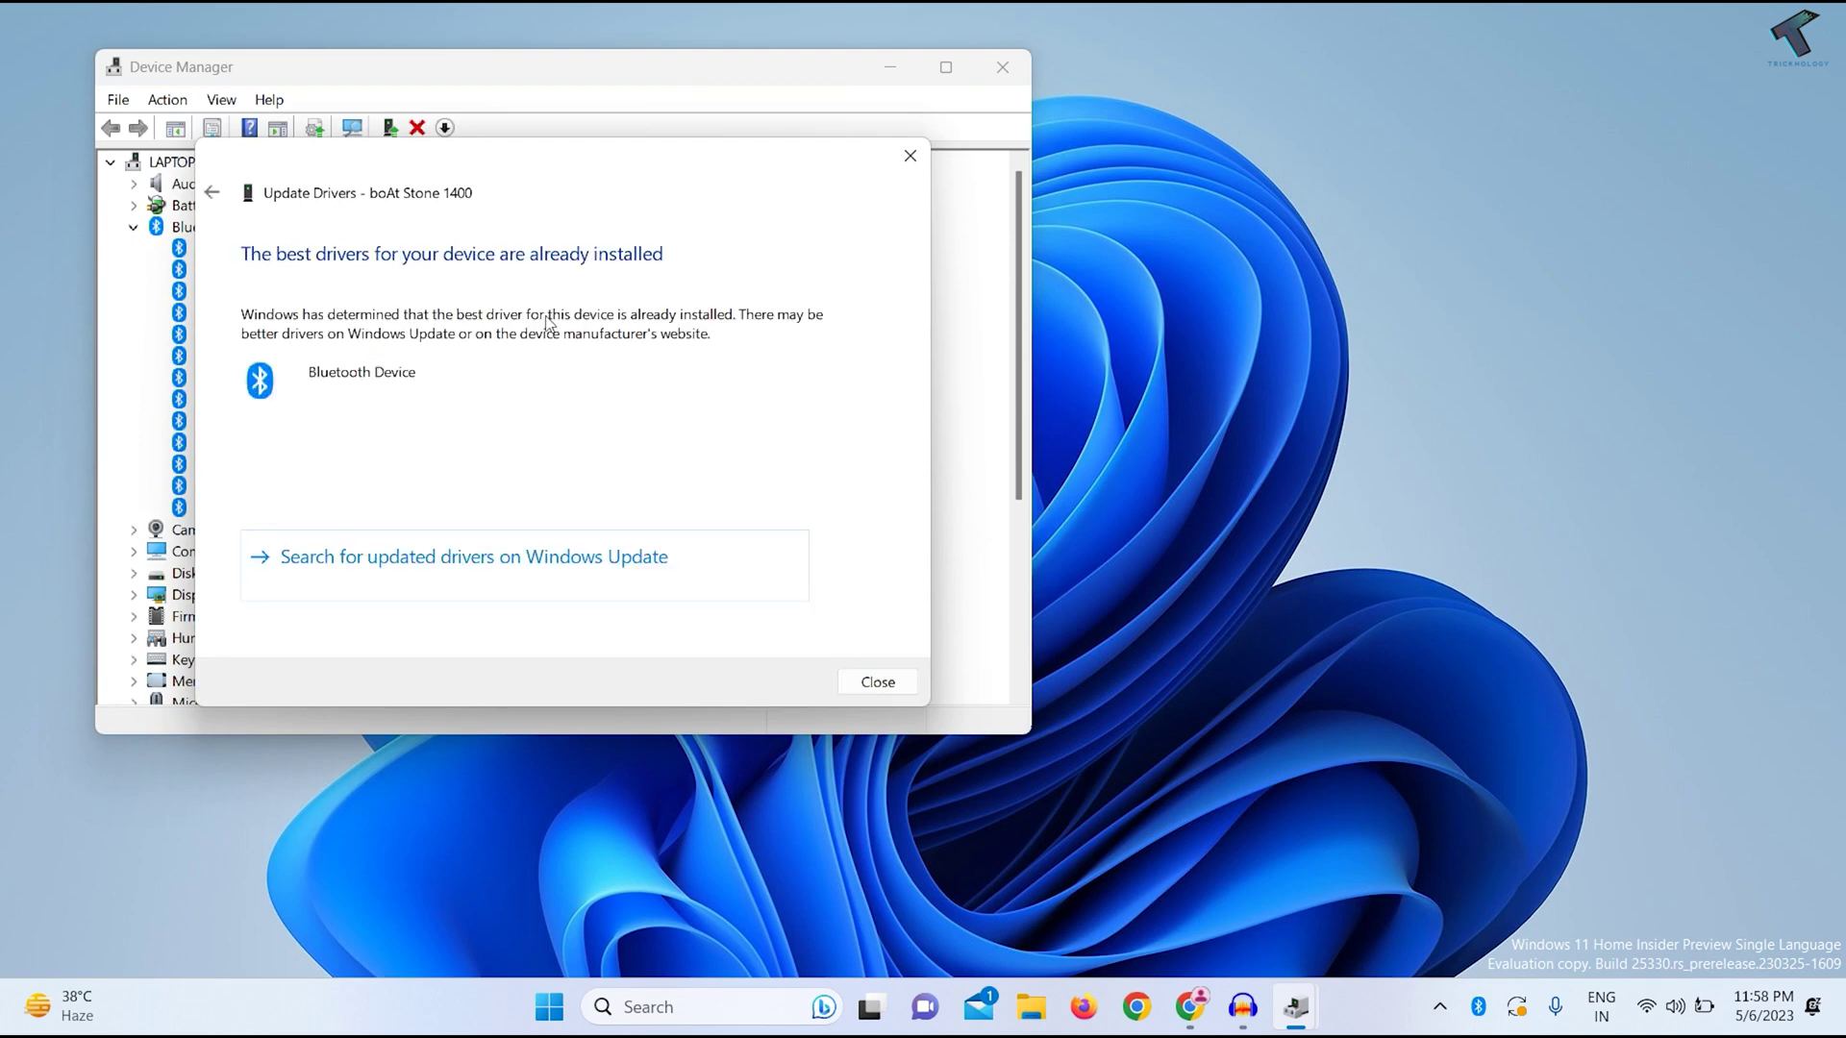
left_click(877, 683)
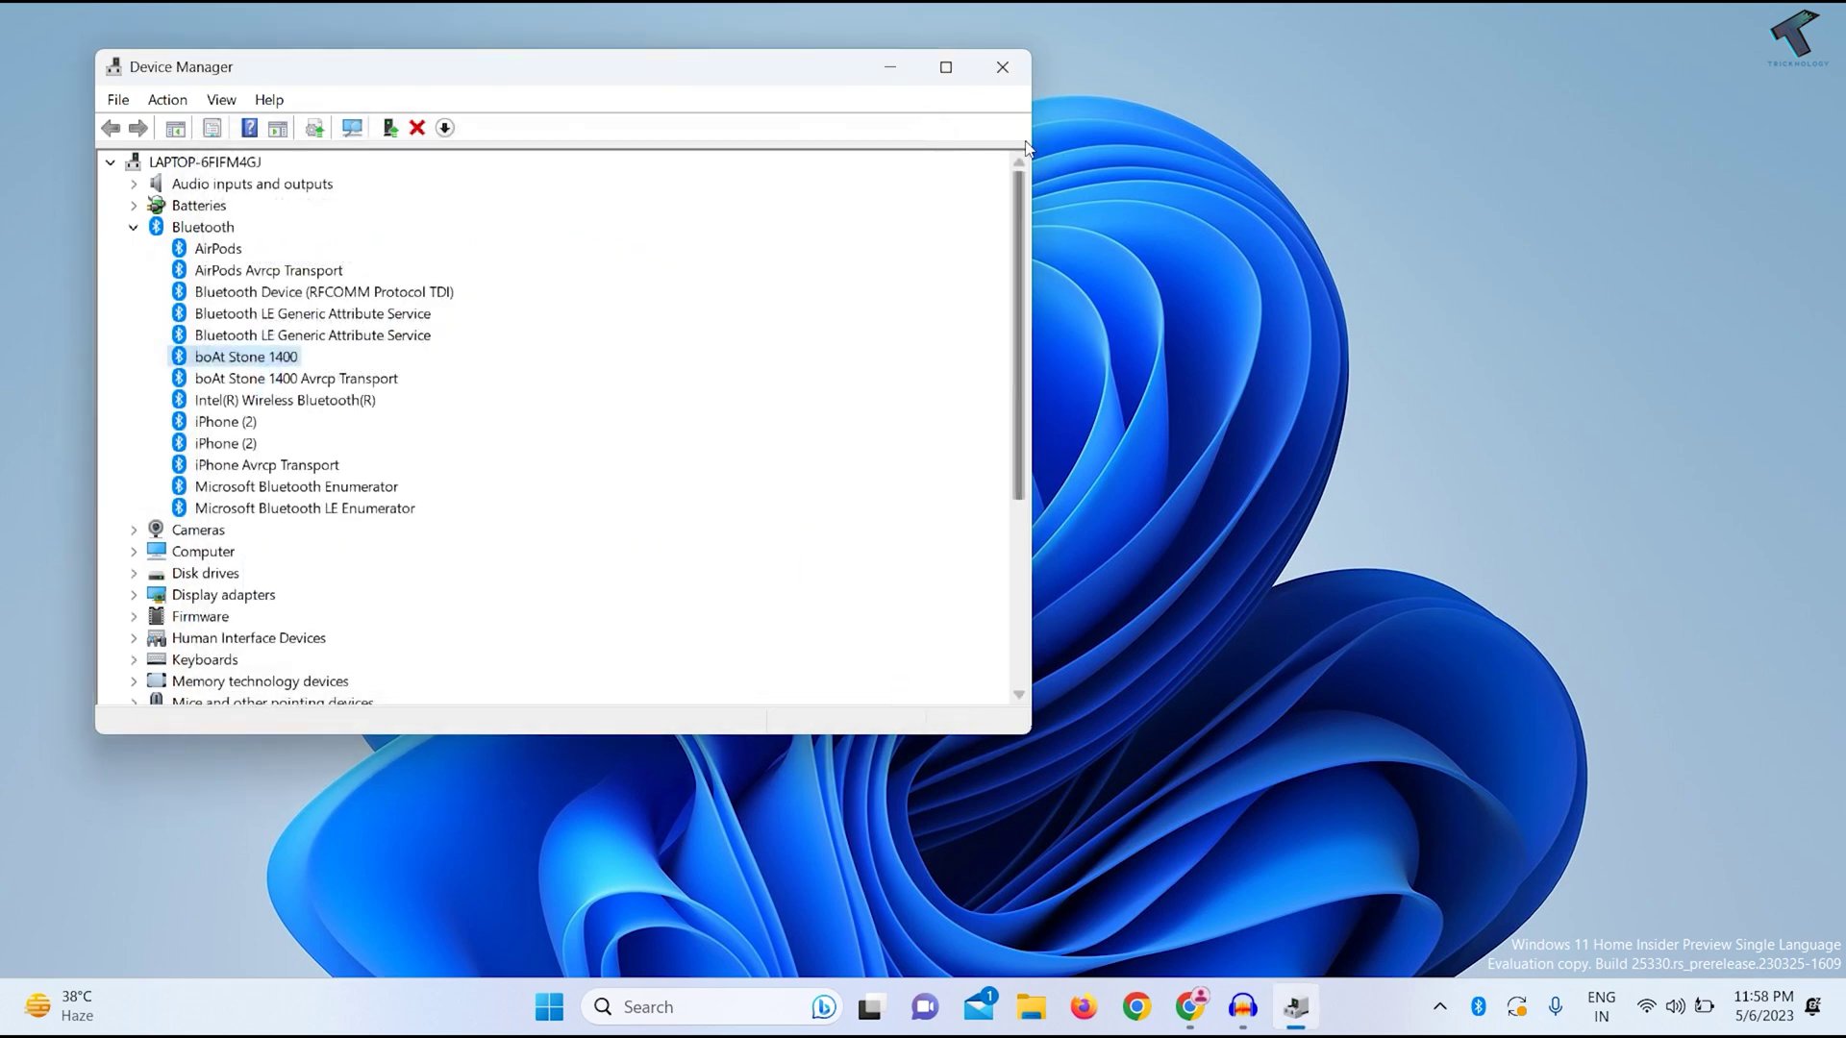
left_click(1001, 73)
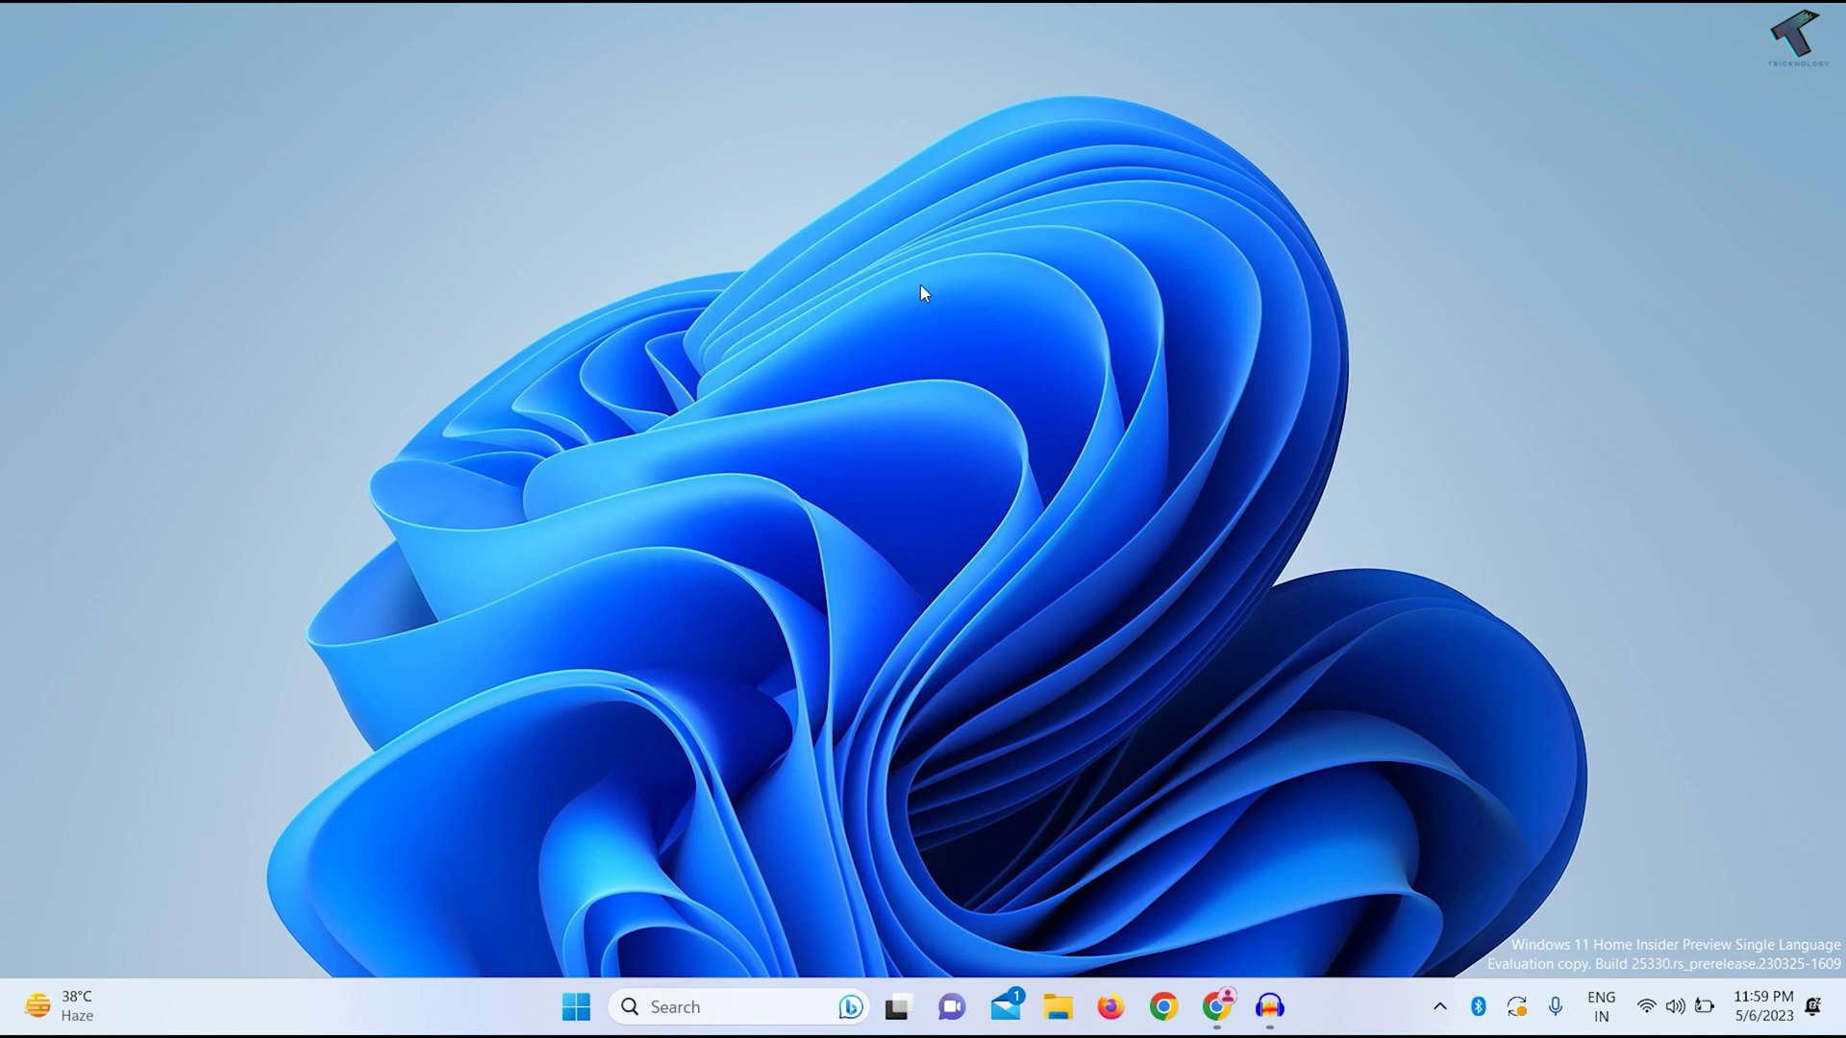
Search the Start menu for mmsys.cpl.
left_click(573, 1019)
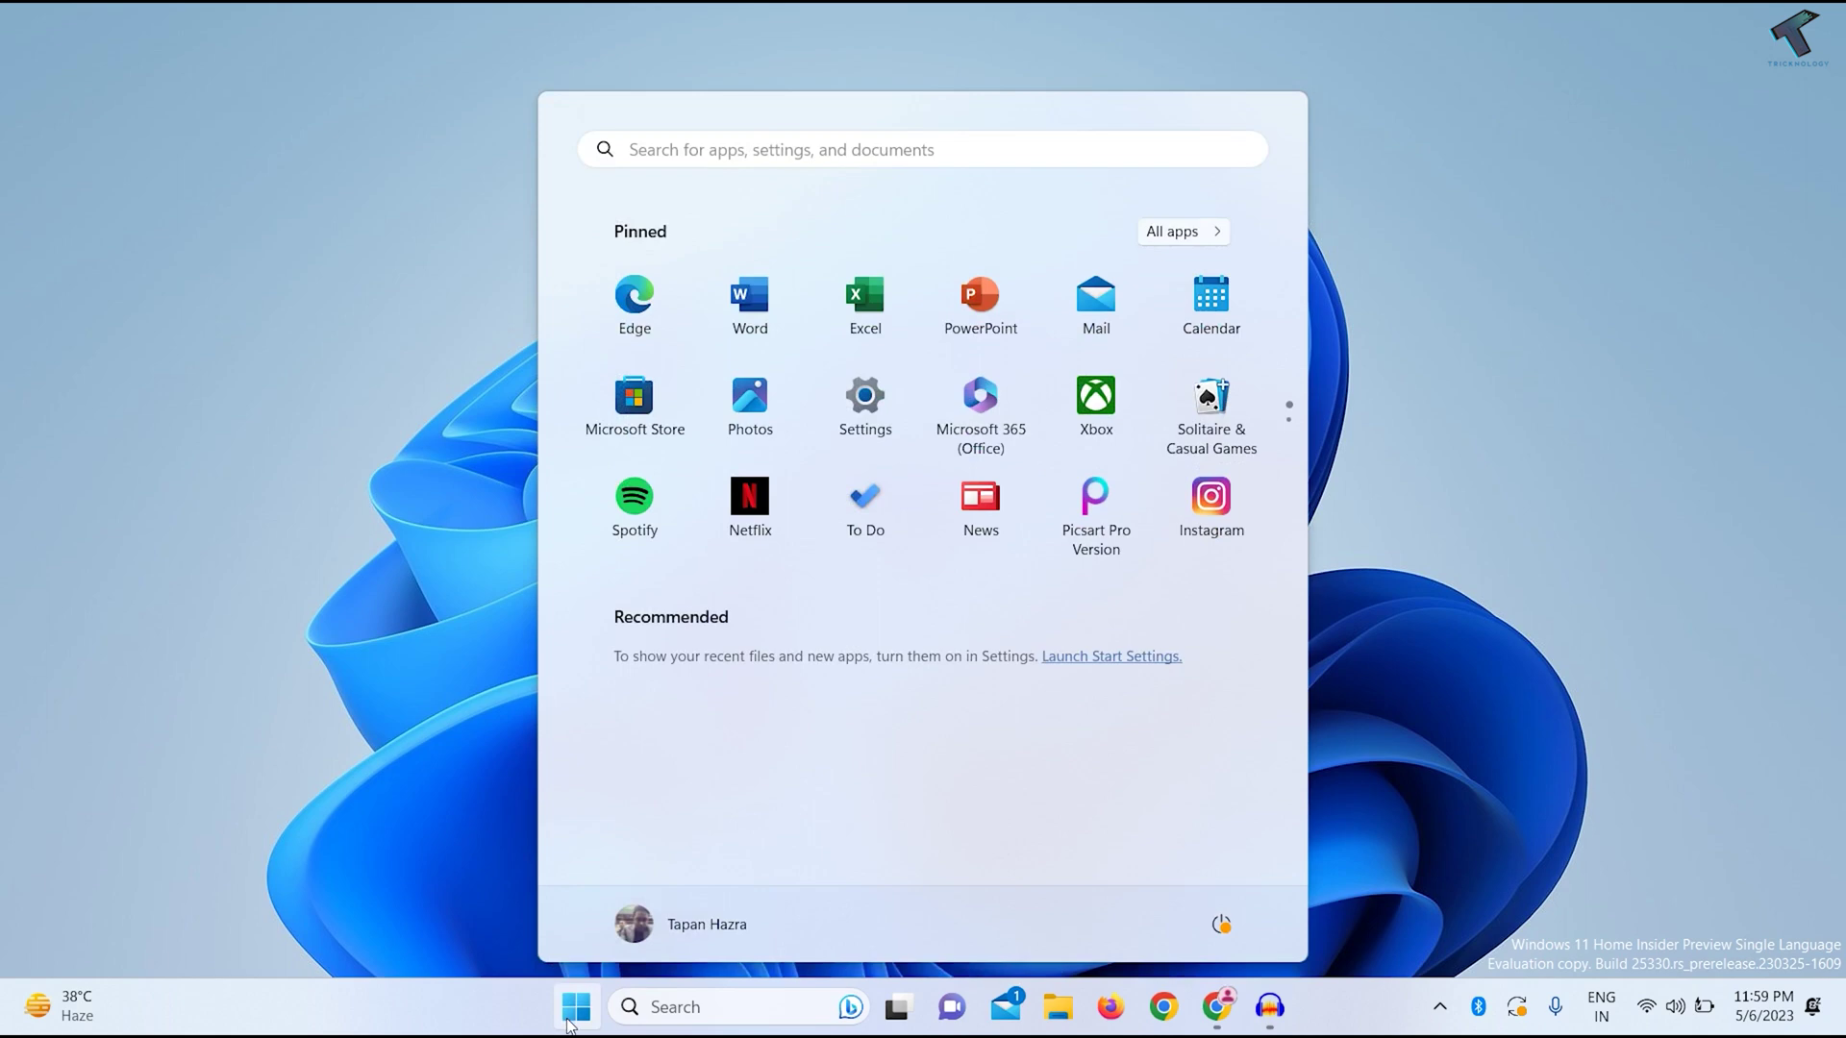
type("mmsys")
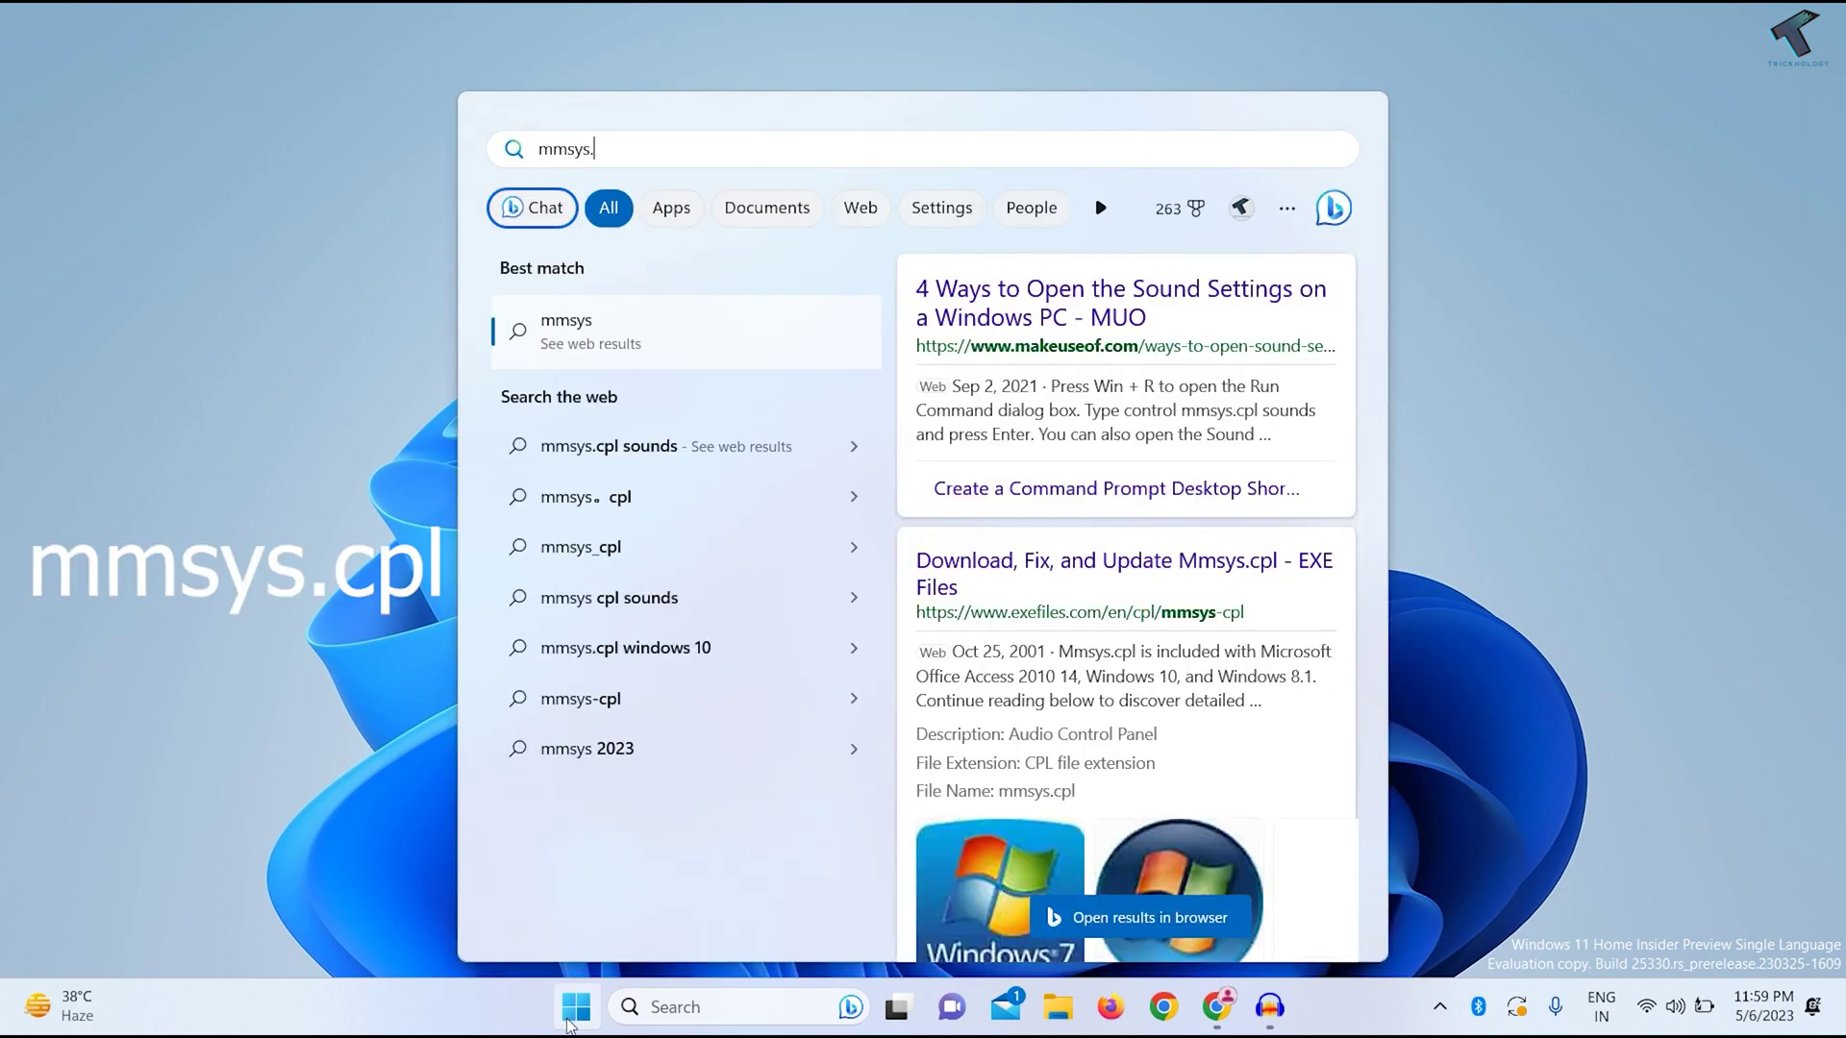
type(".cpl")
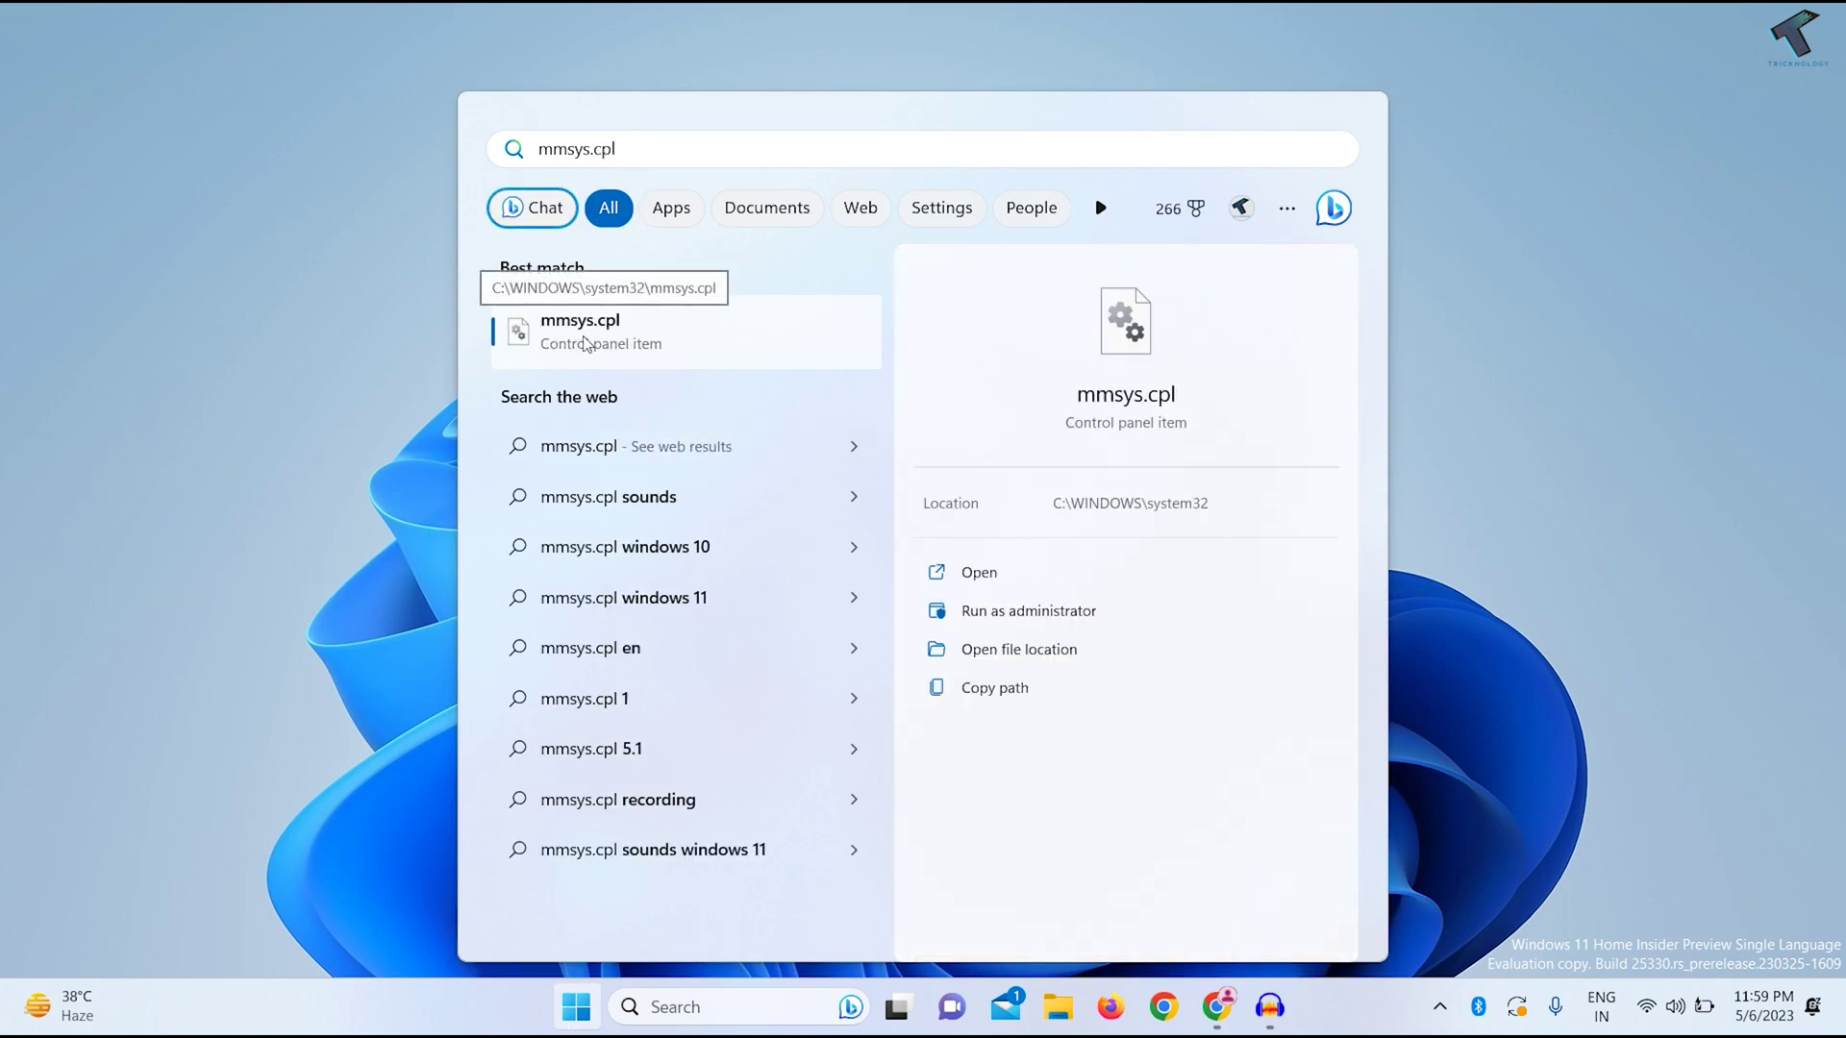
Set the boAt Stone 1400 Headphones as the default device in Sound, then close it.
left_click(698, 353)
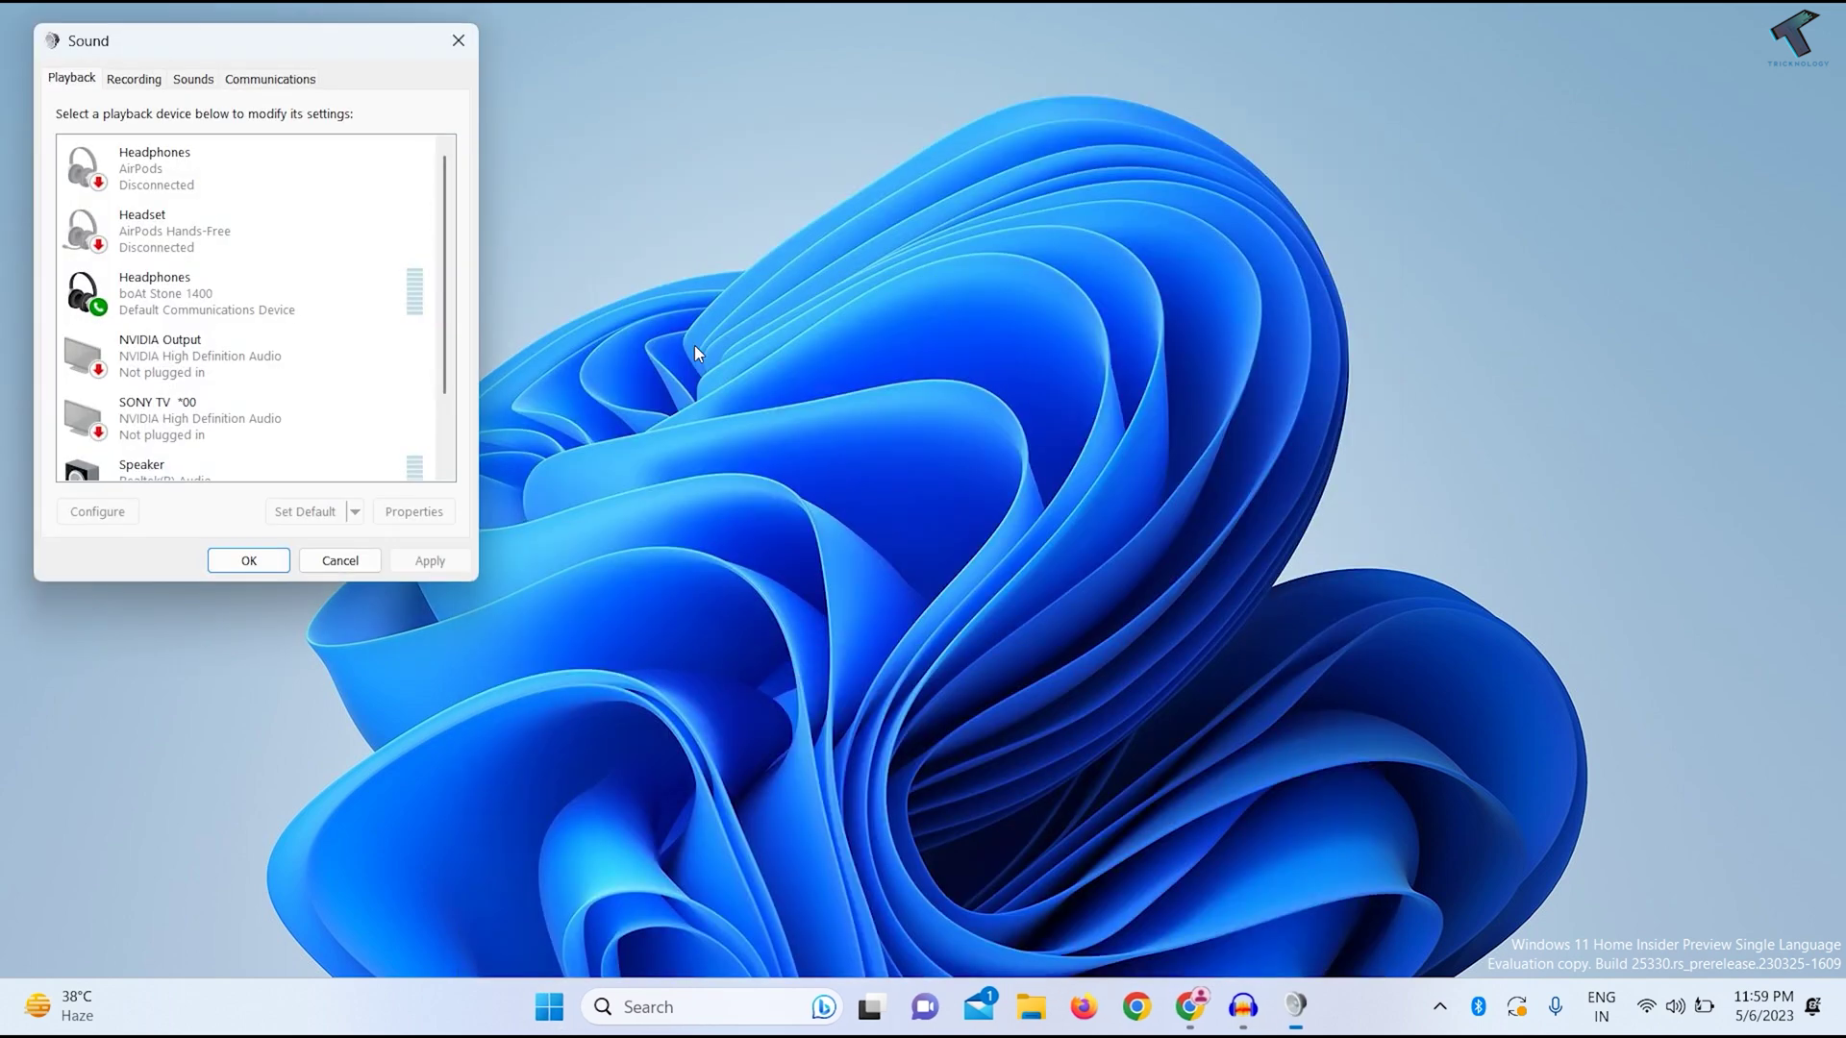
left_click_drag(205, 32, 806, 65)
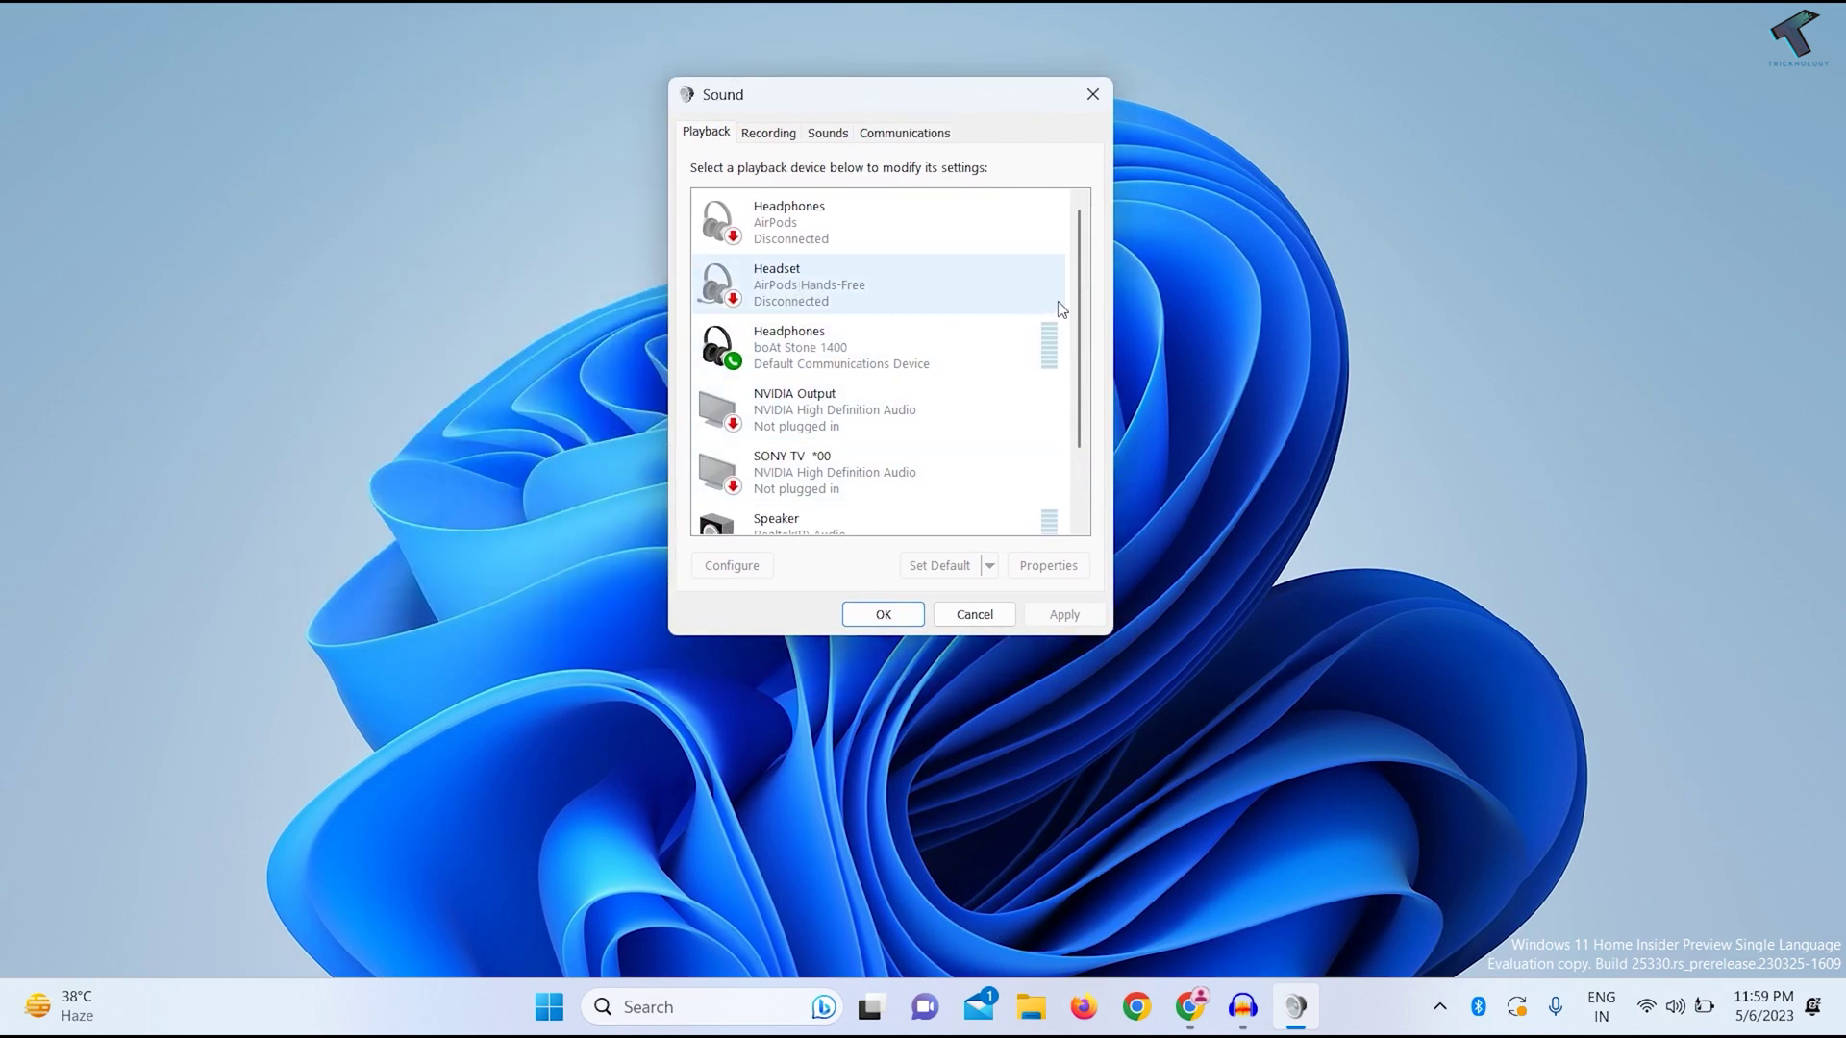
scroll(1077, 310, "down", 2)
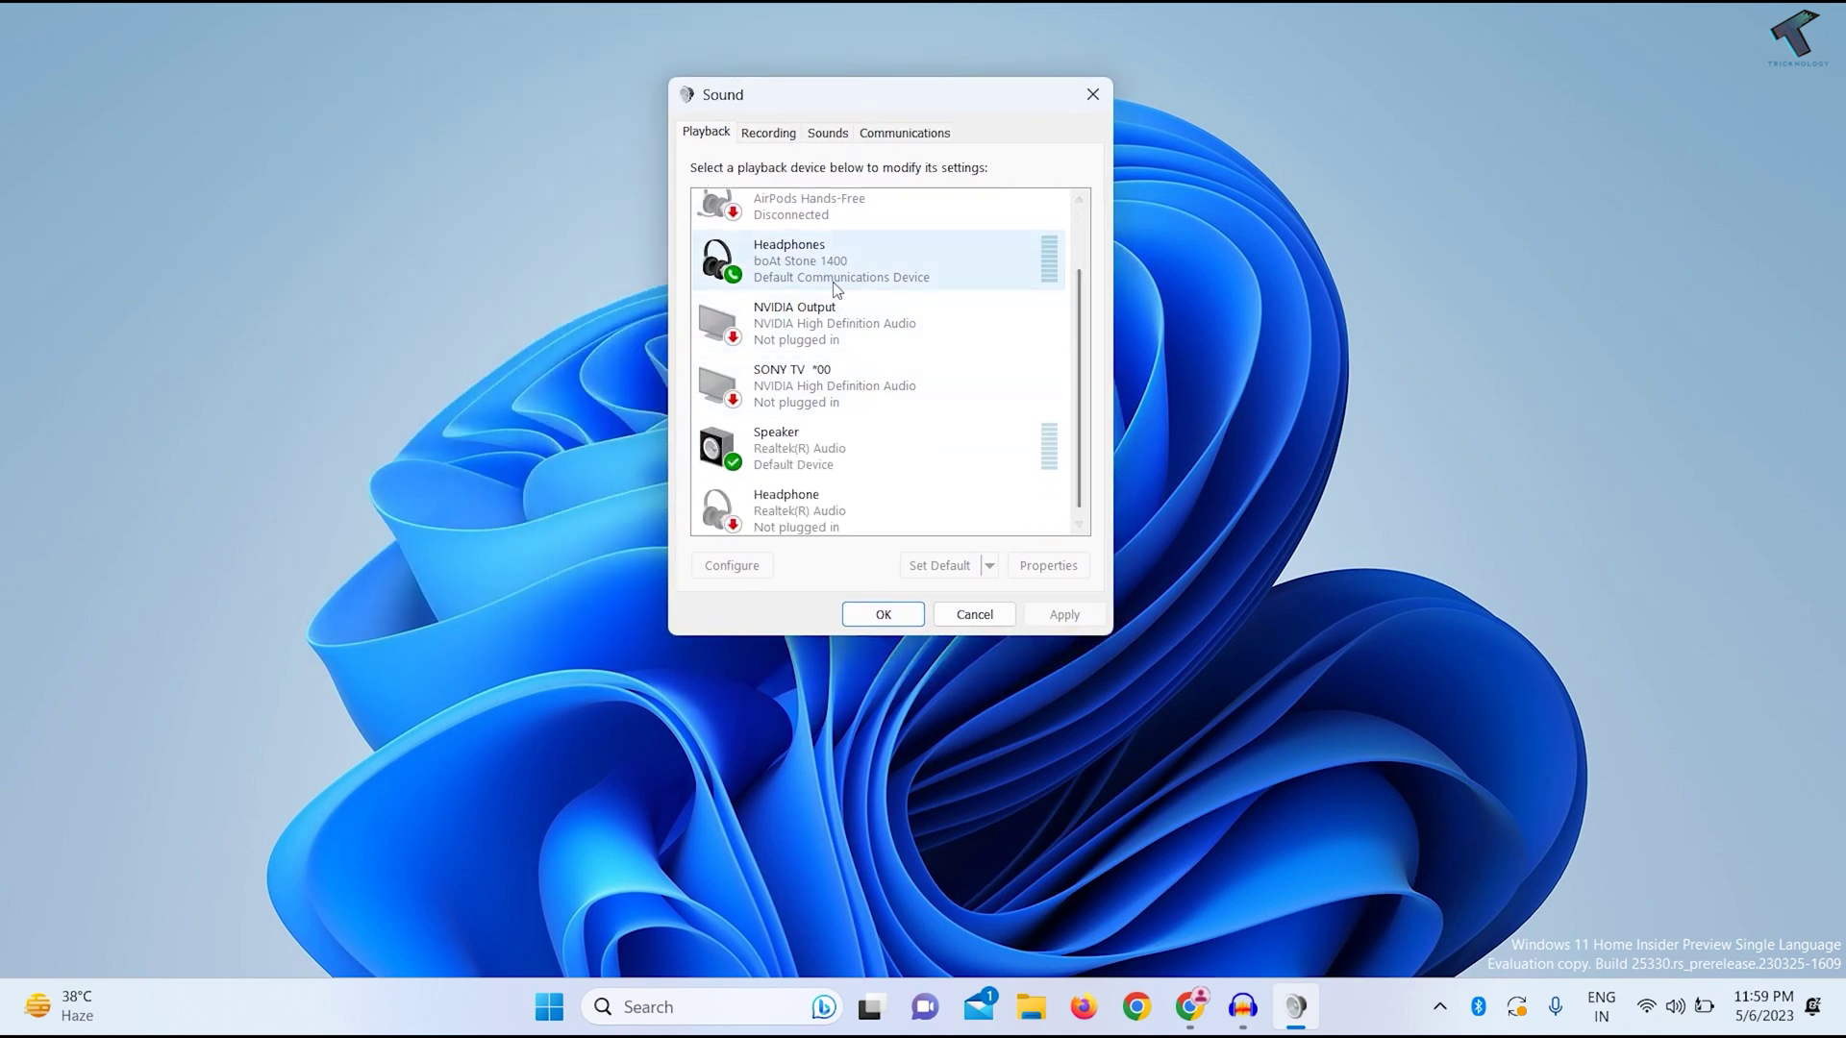
right_click(834, 277)
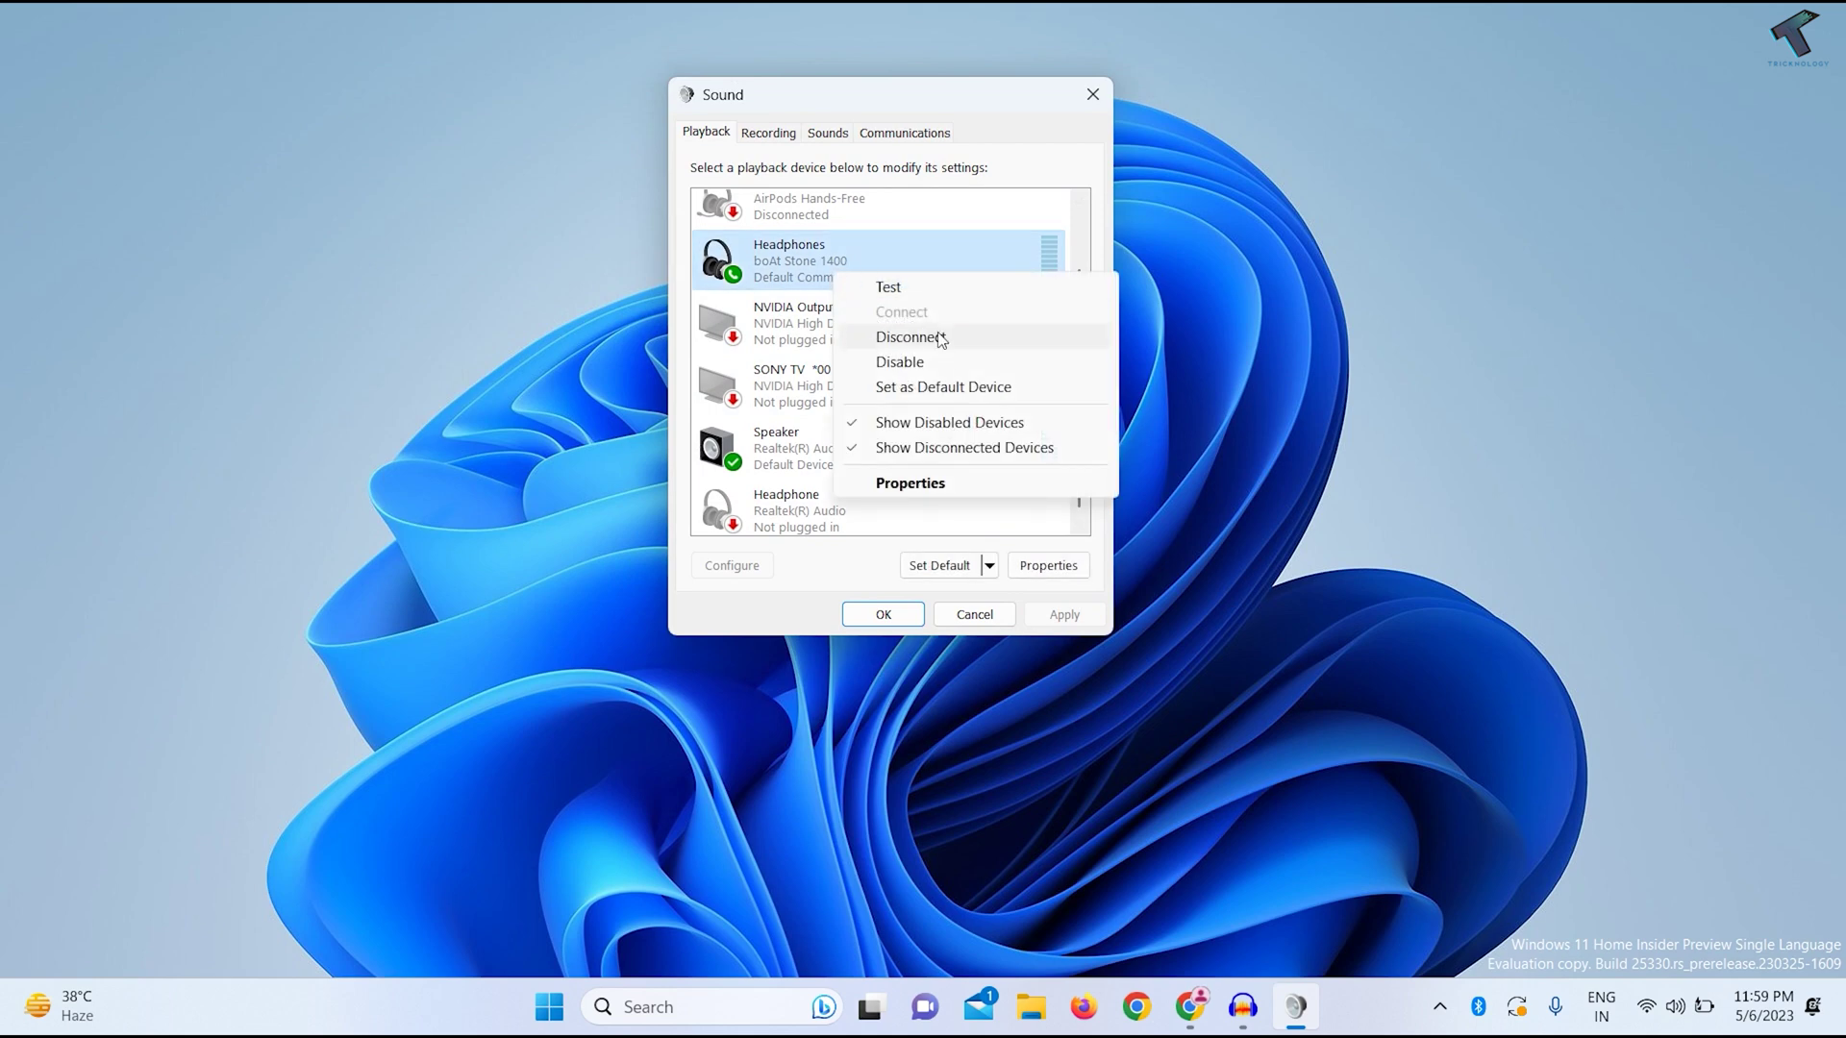
left_click(973, 389)
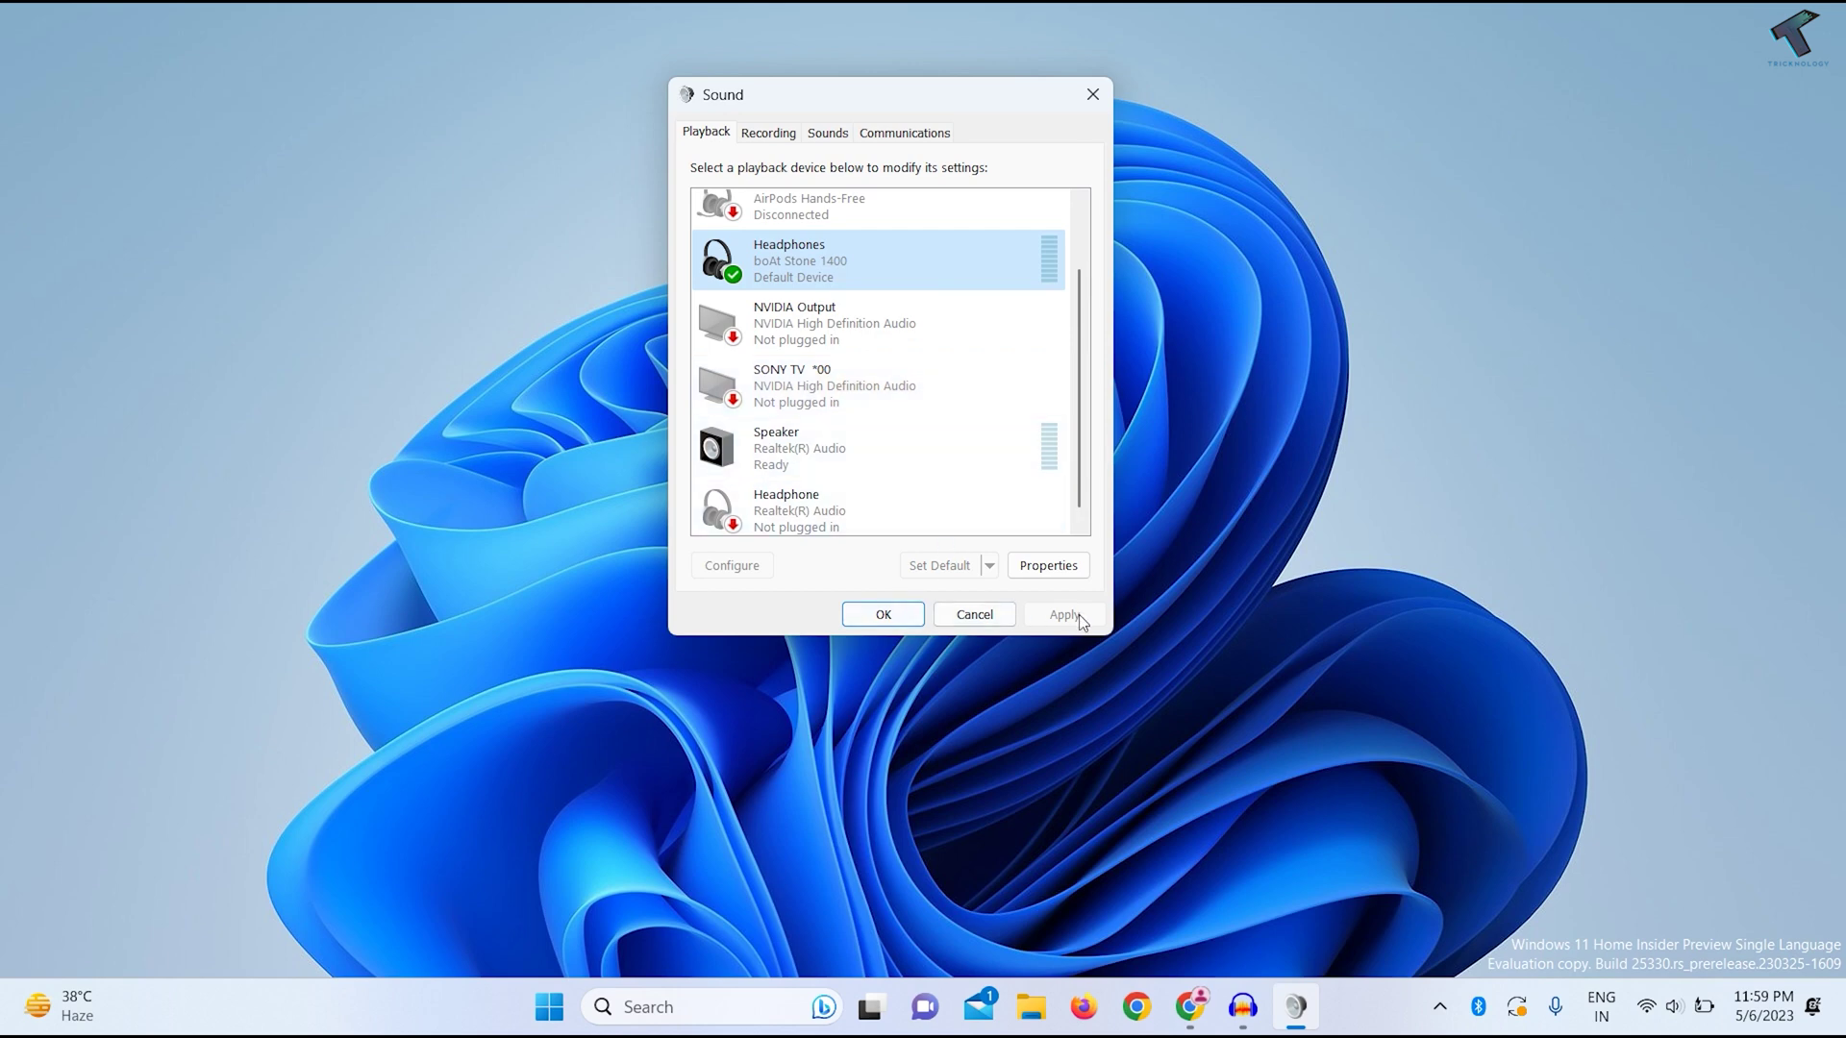
left_click(975, 615)
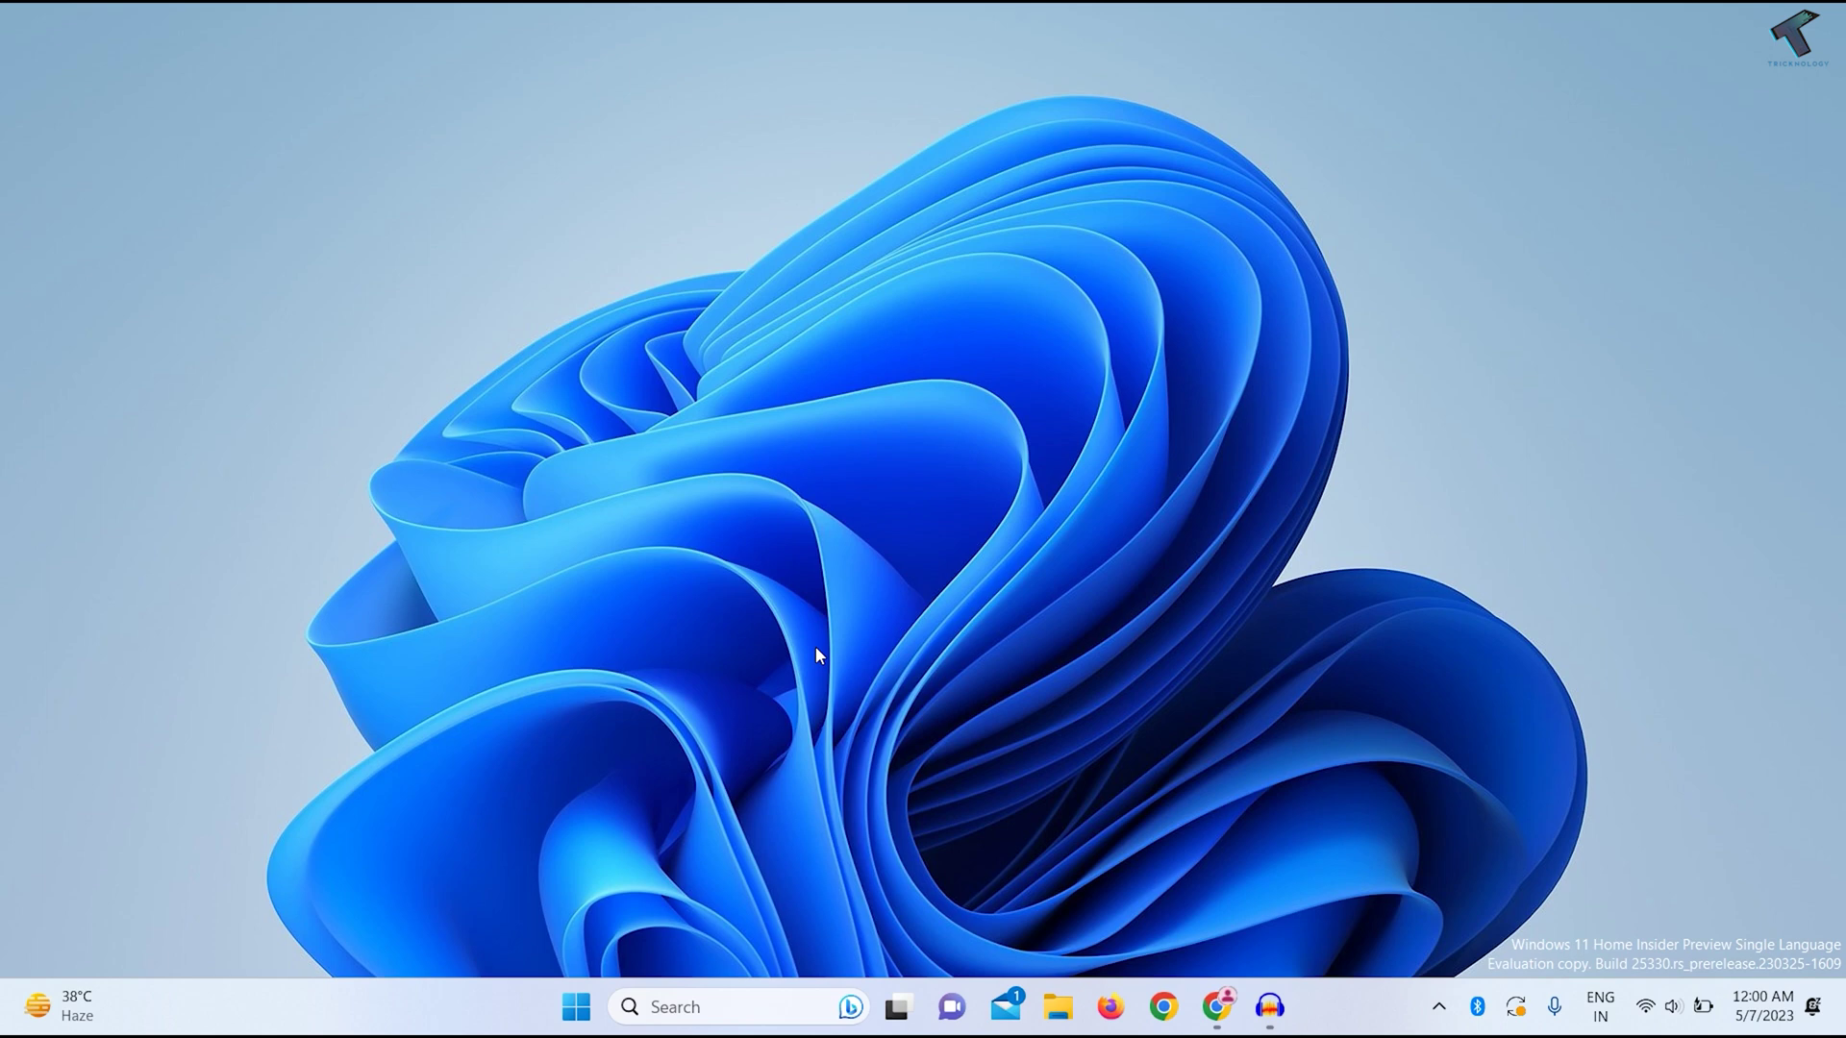
Search for services.msc and launch the Services app.
left_click(575, 1005)
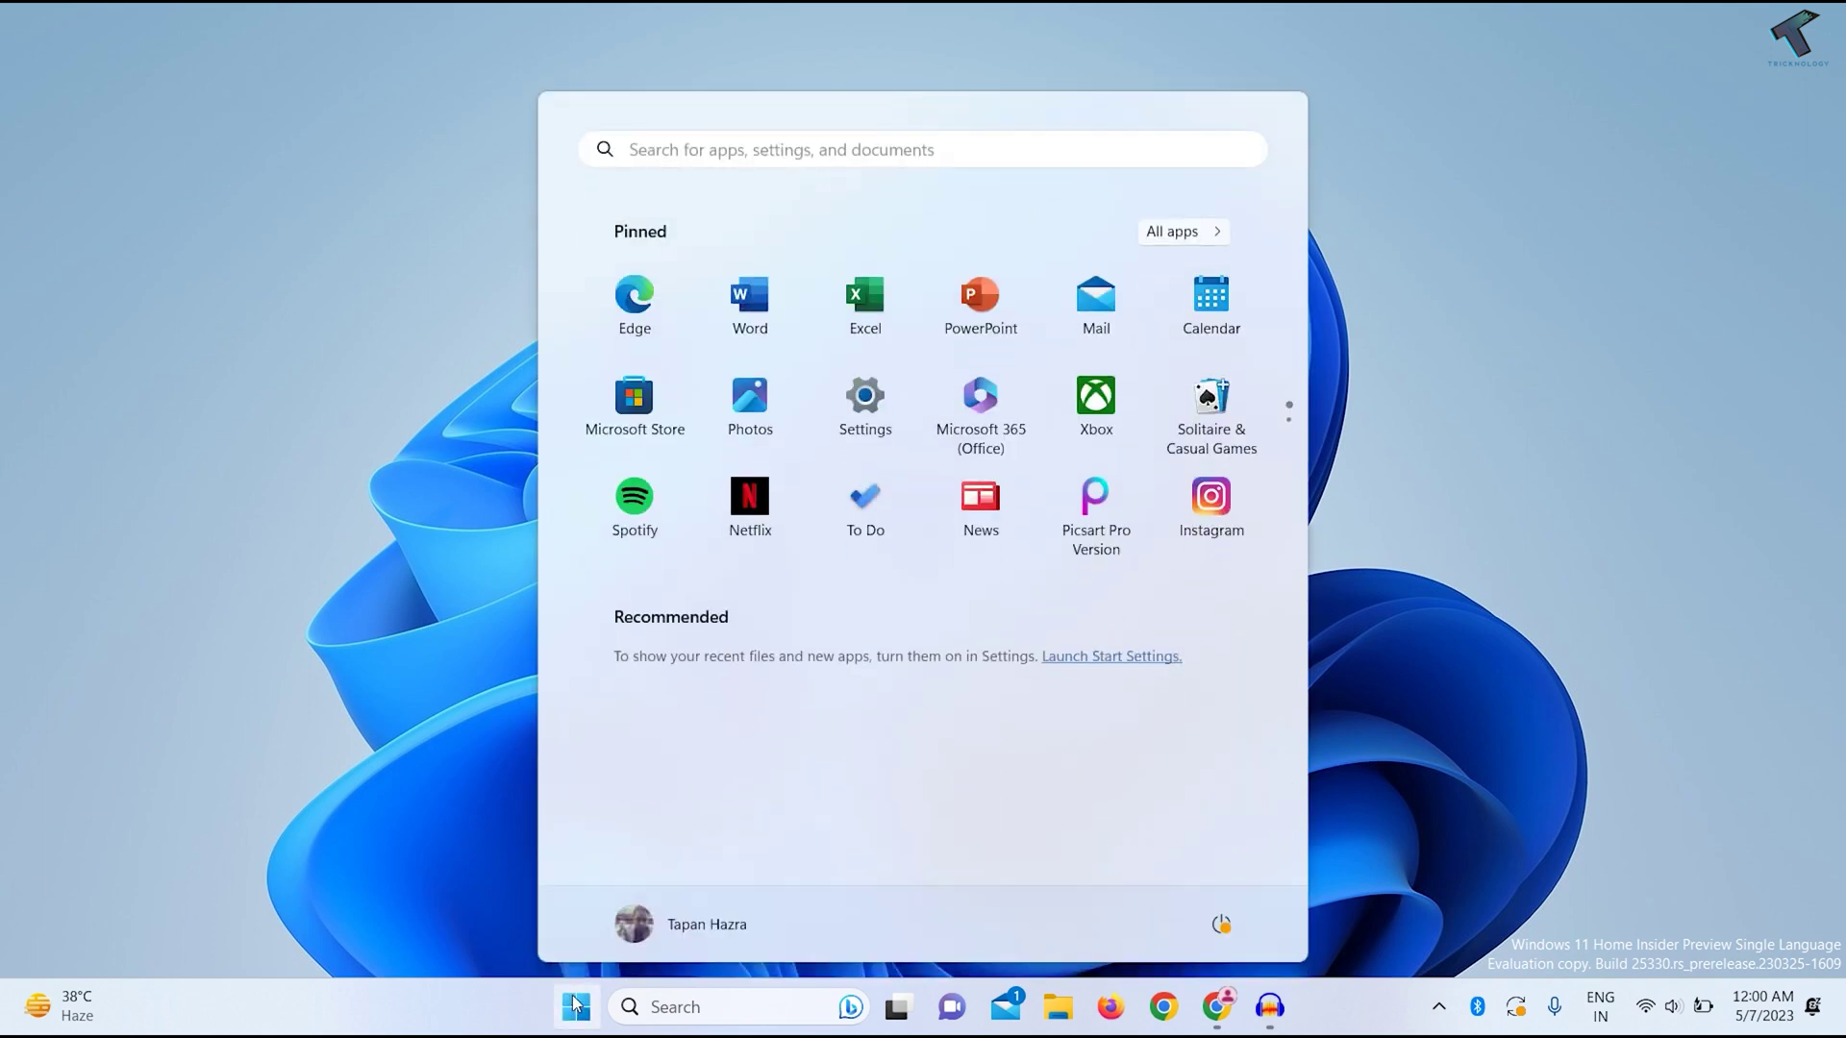
type("ser")
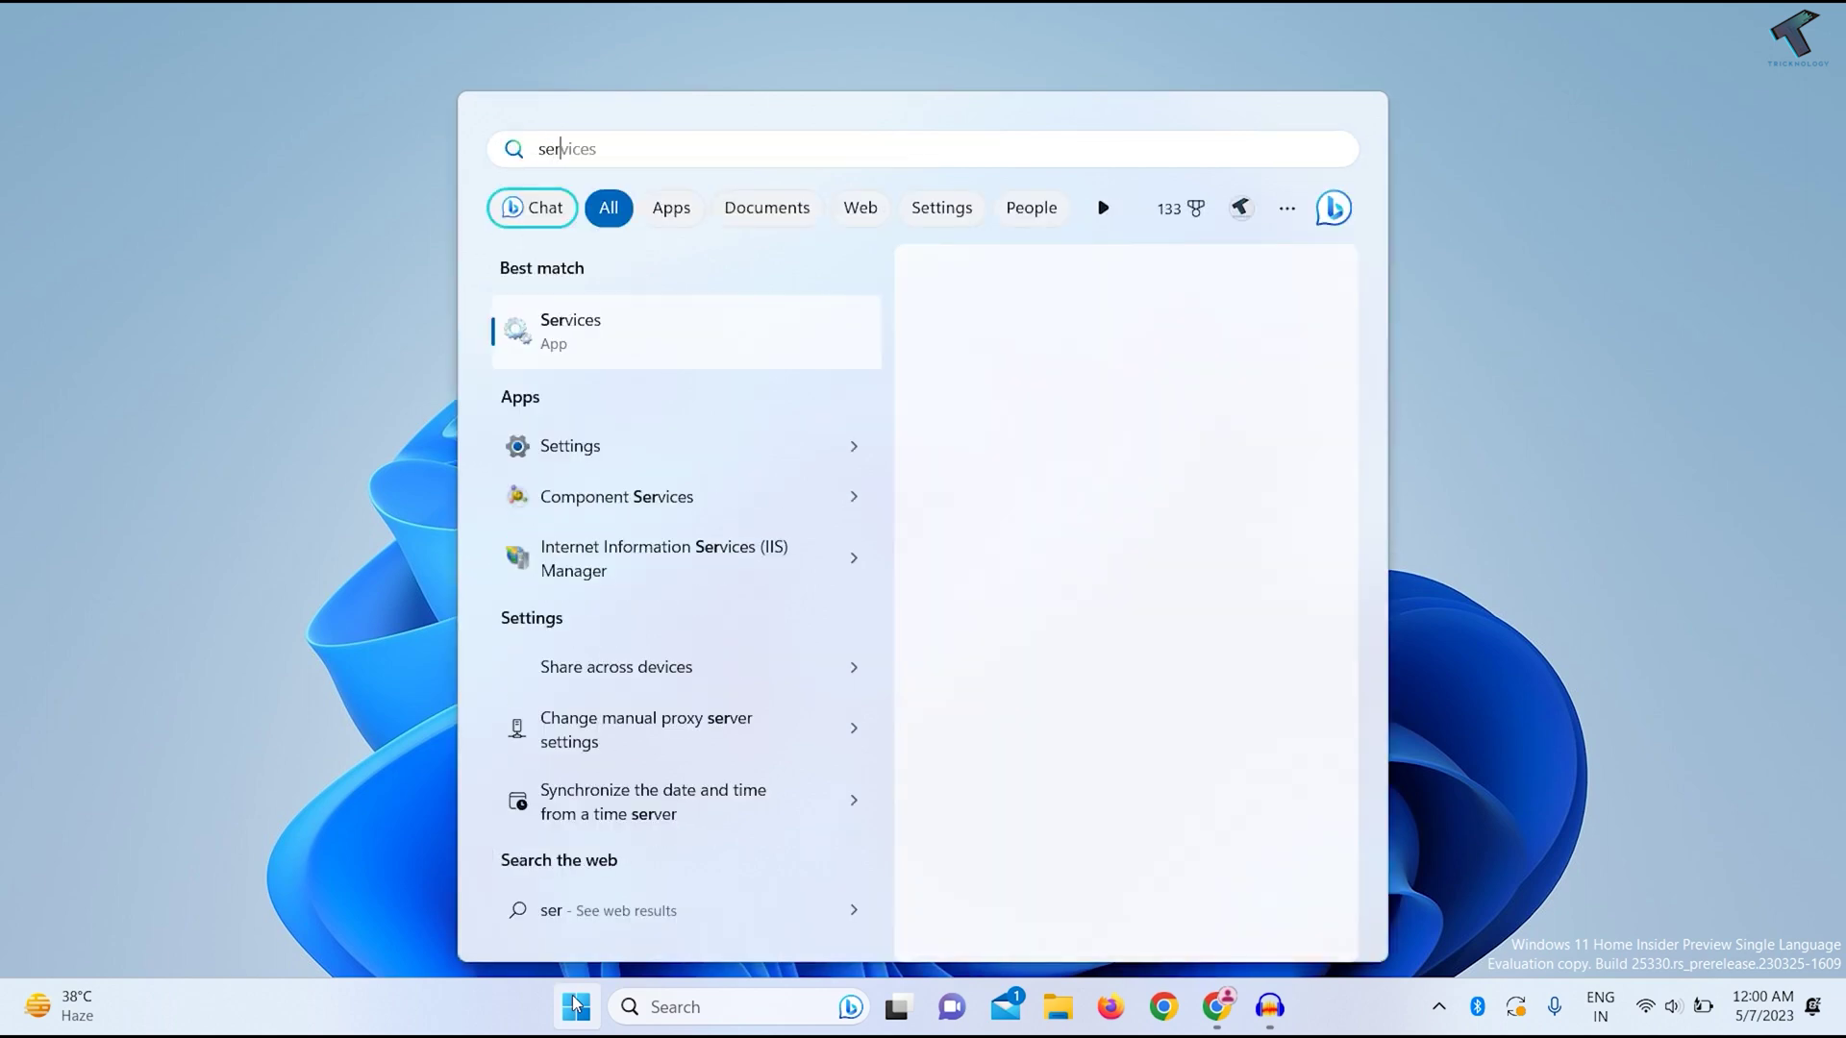
type("vices.msc")
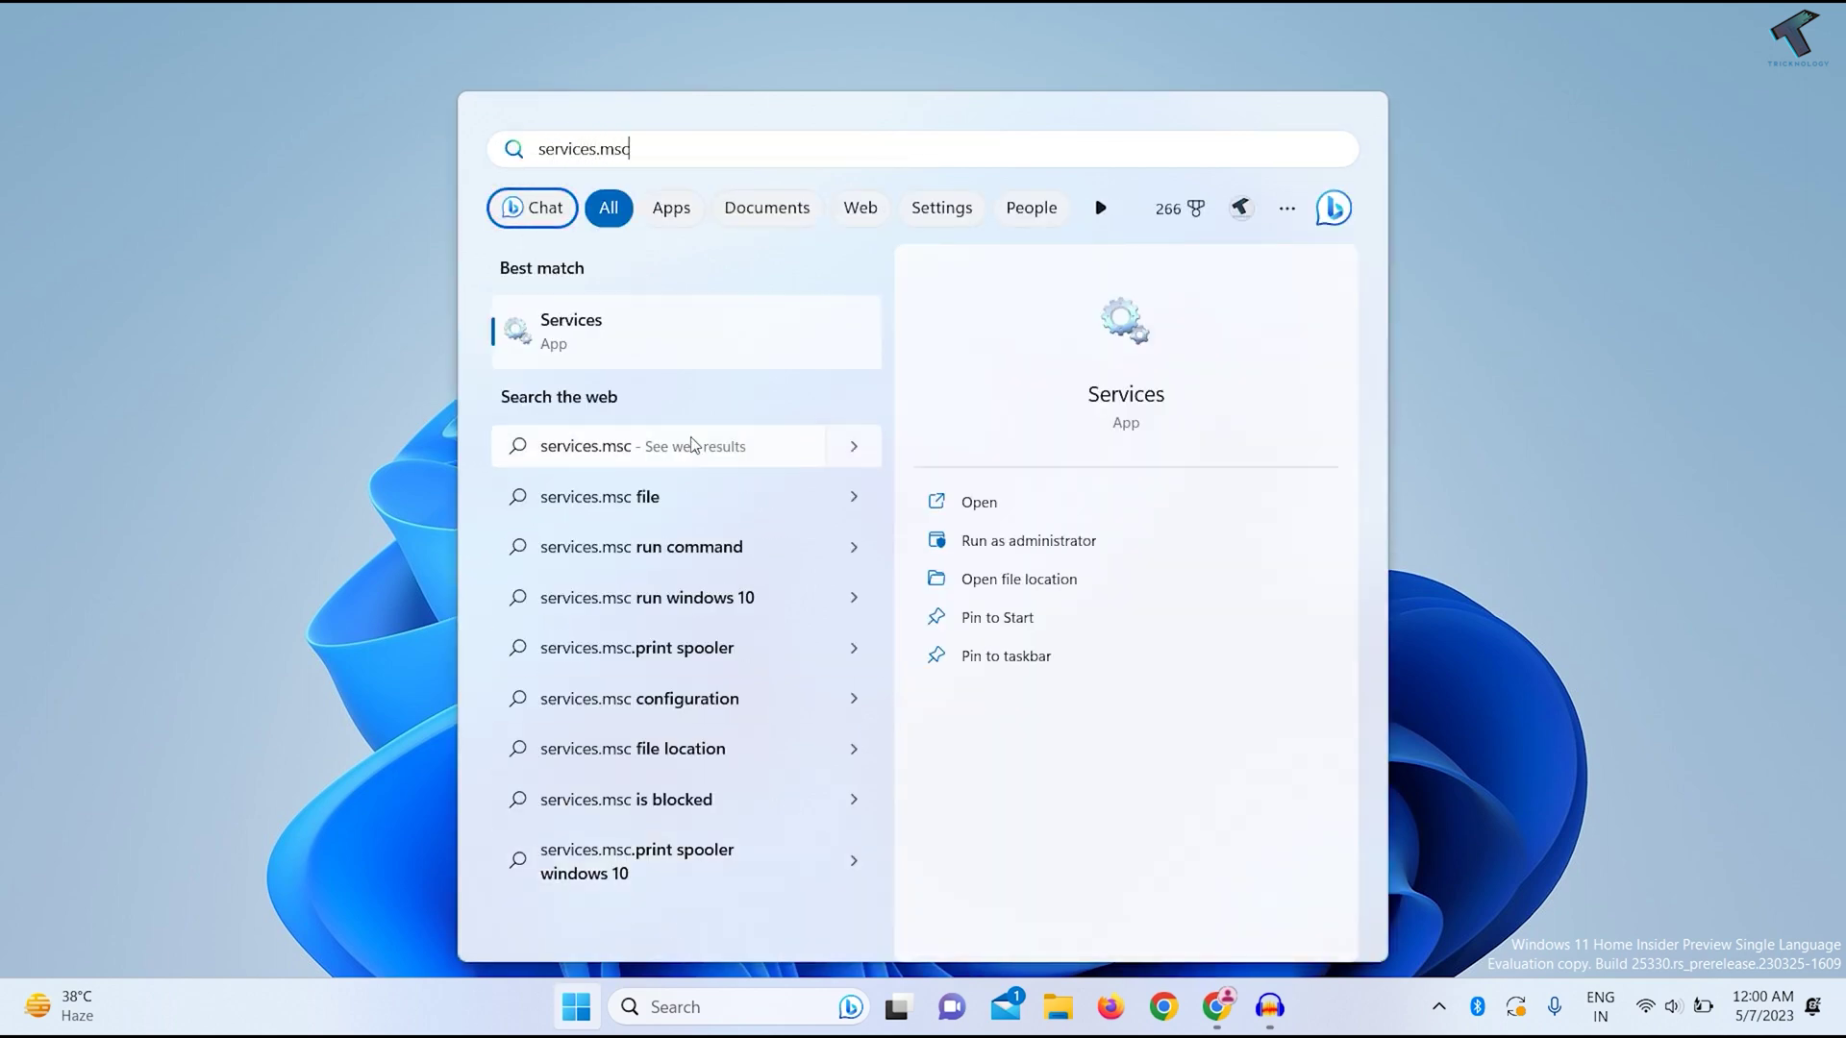
left_click(594, 332)
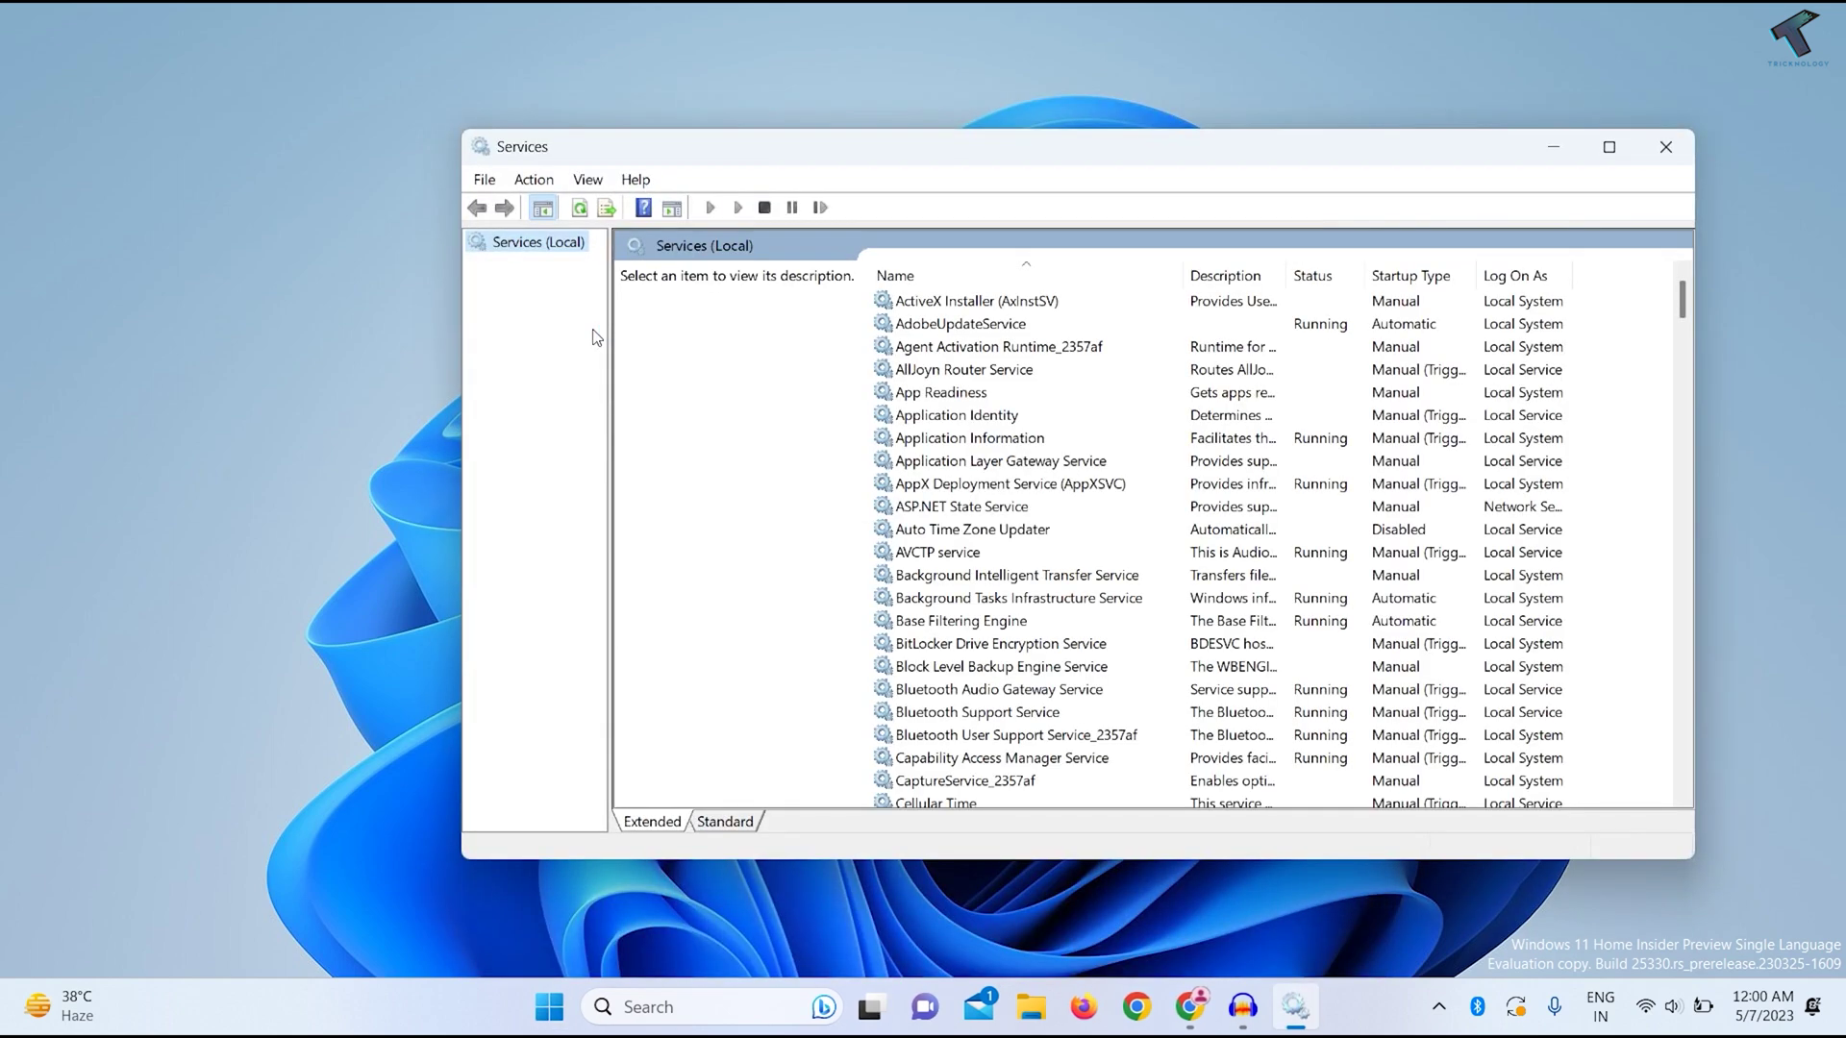
Restart the Bluetooth Support Service, confirming dependent services, then close Services.
left_click(1077, 440)
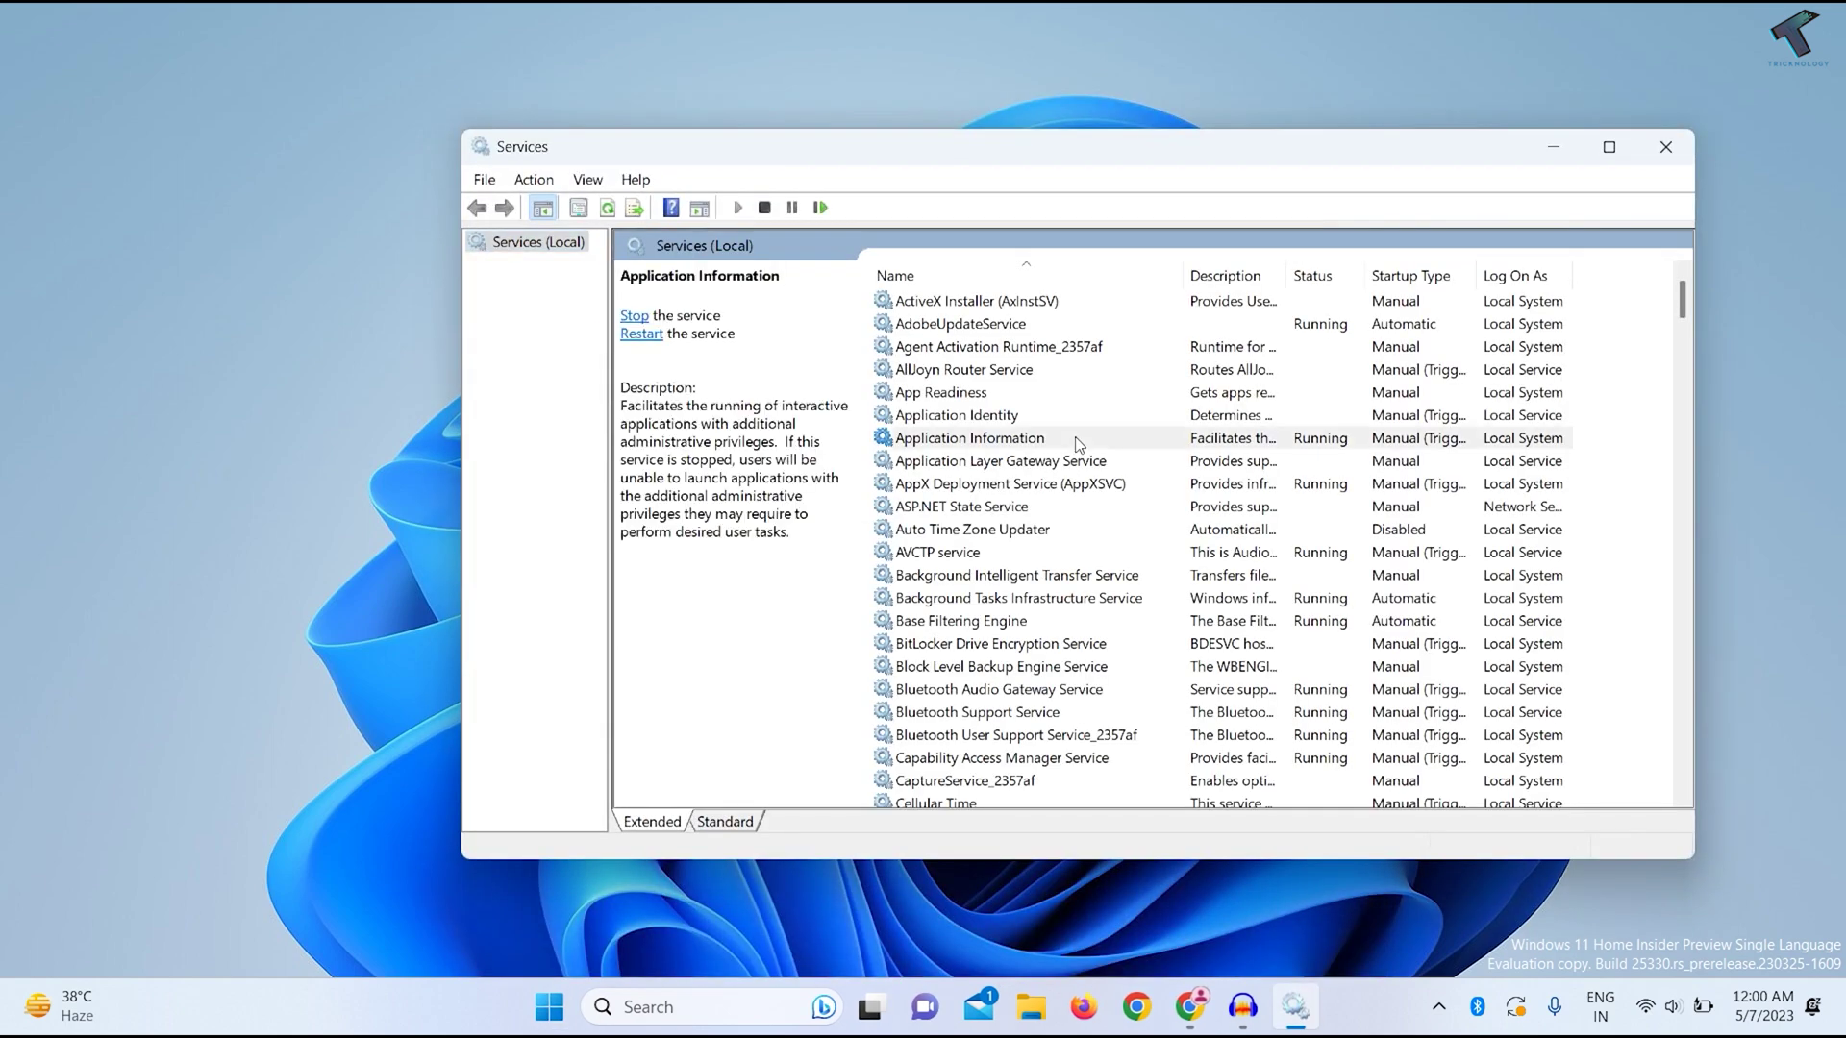
type("blu")
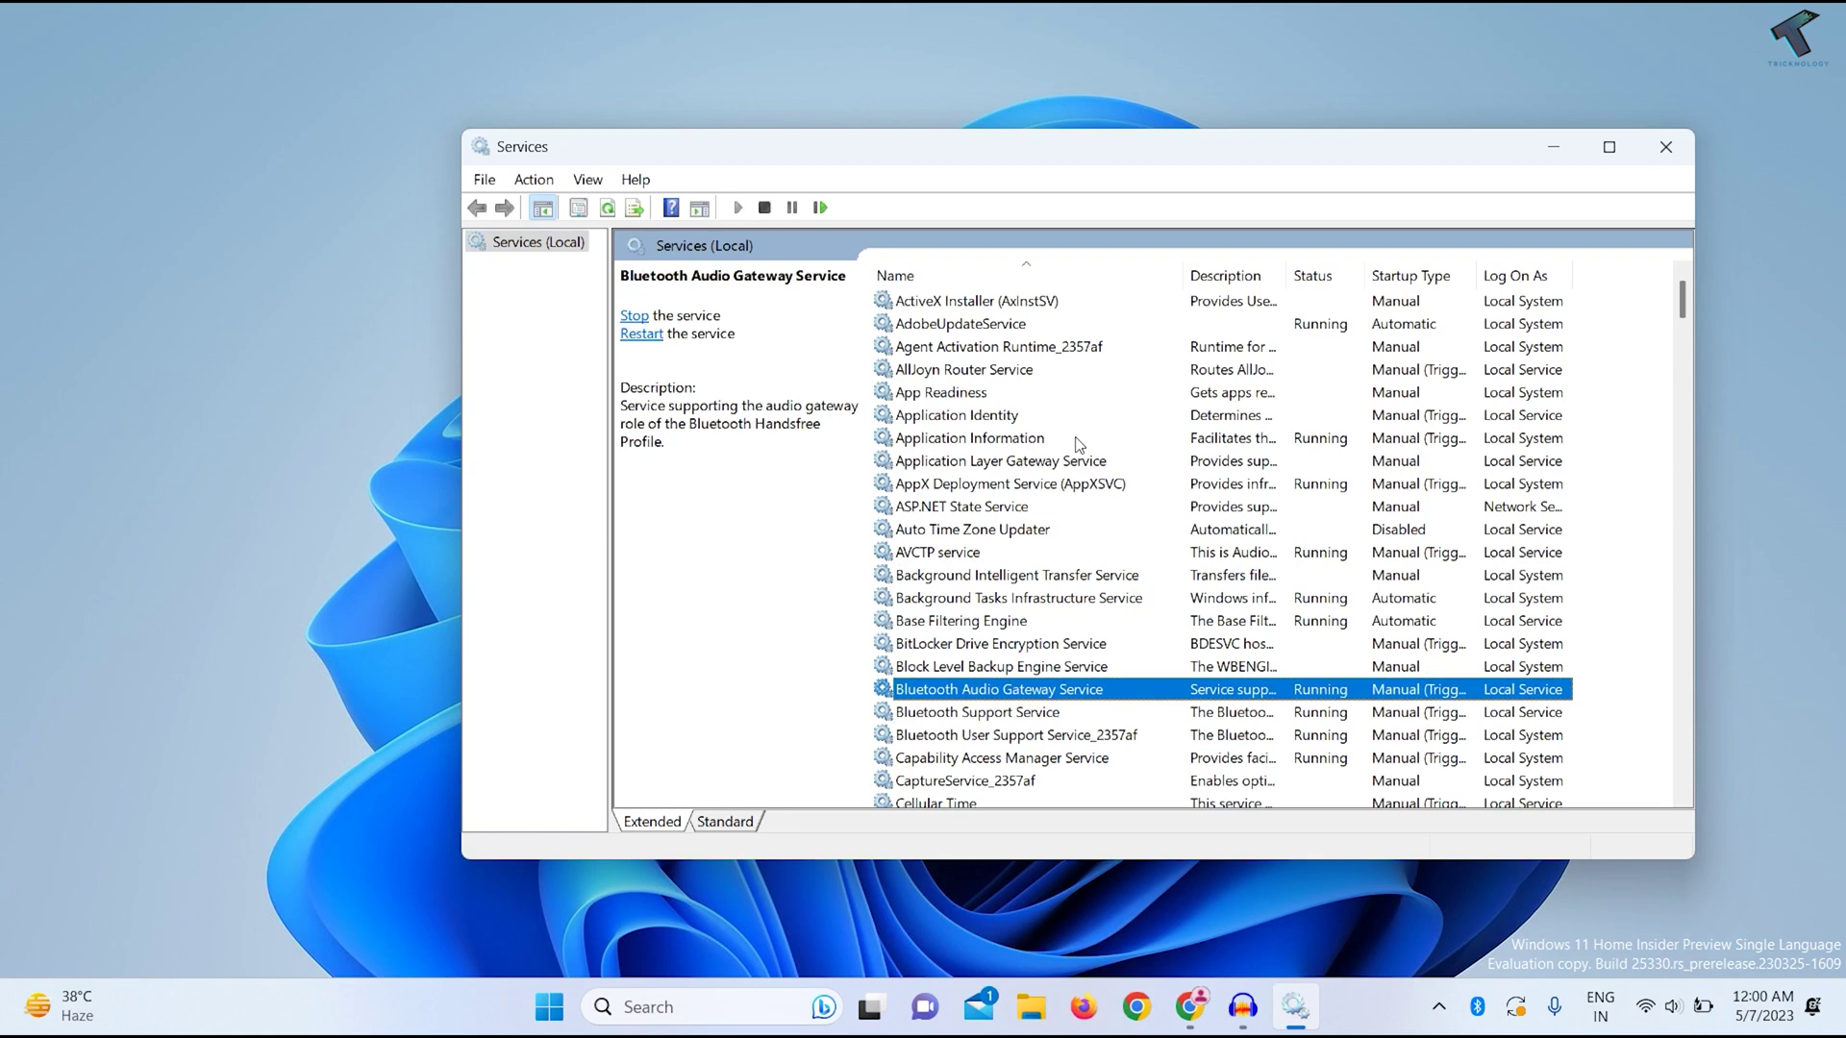
left_click(1019, 712)
scroll(1033, 641, "down", 4)
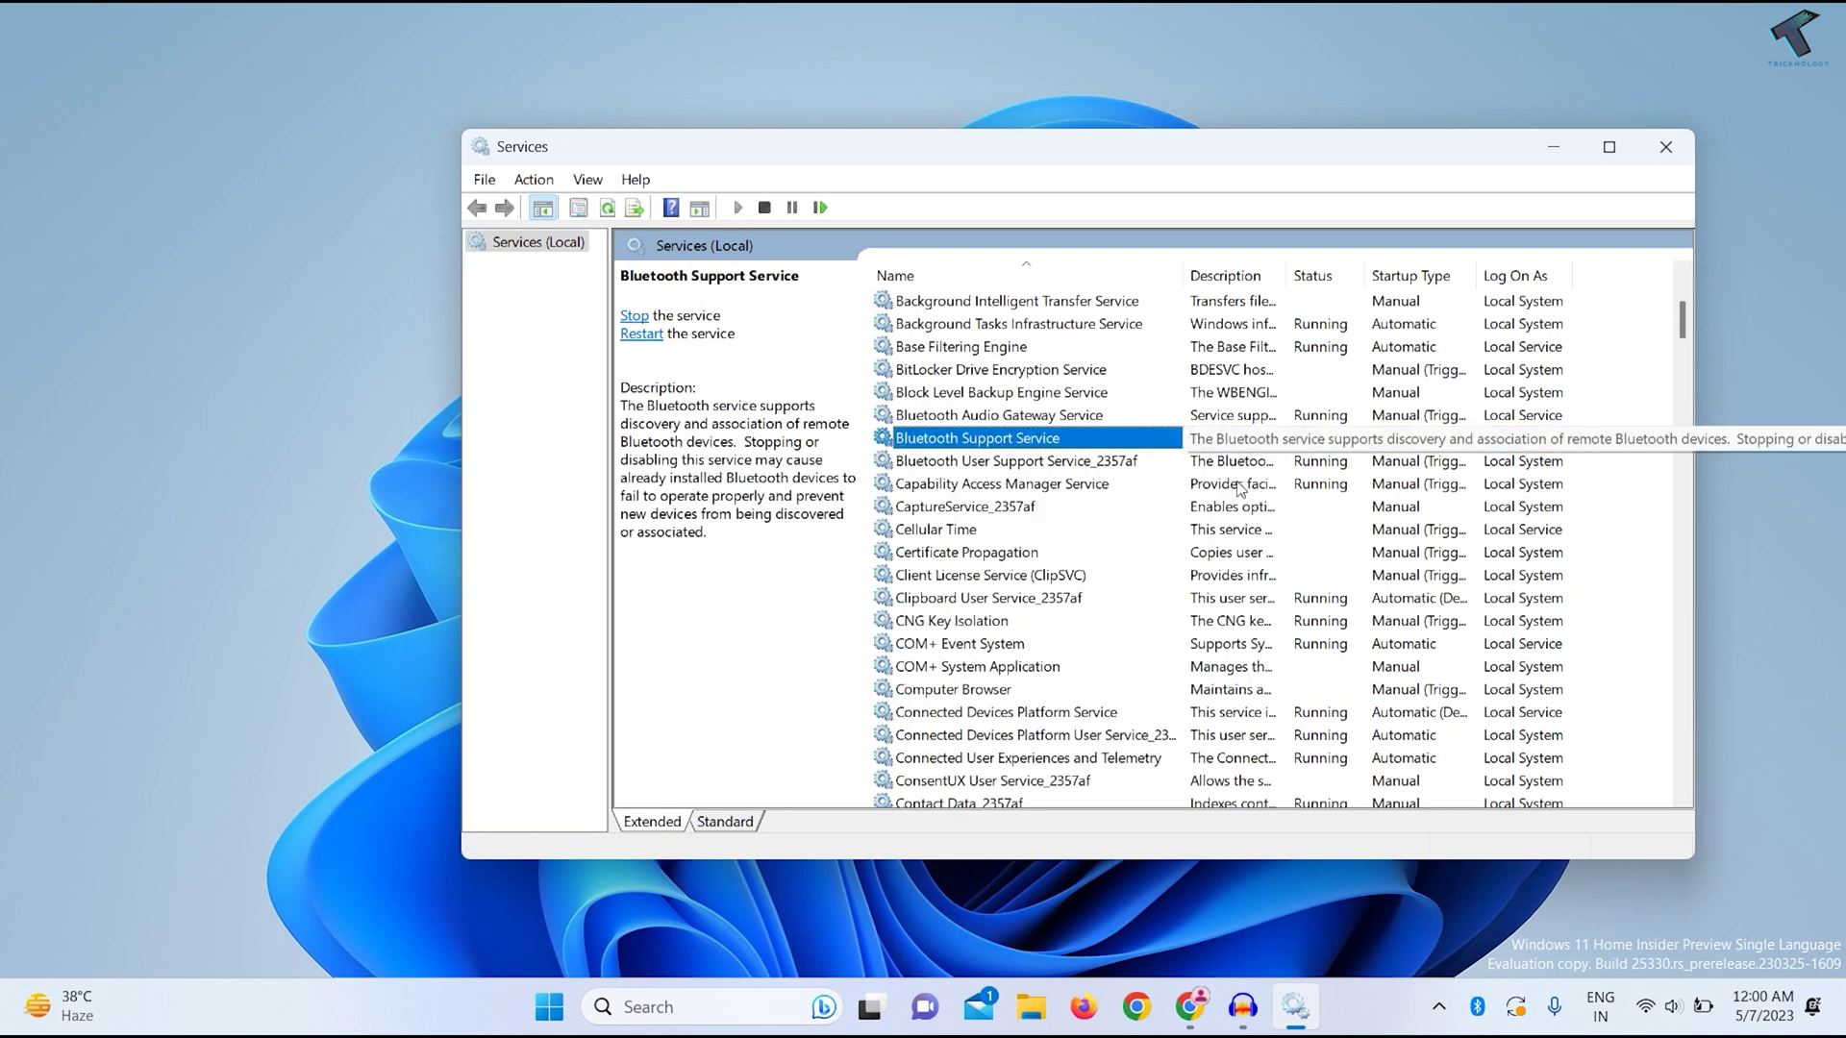
right_click(1012, 442)
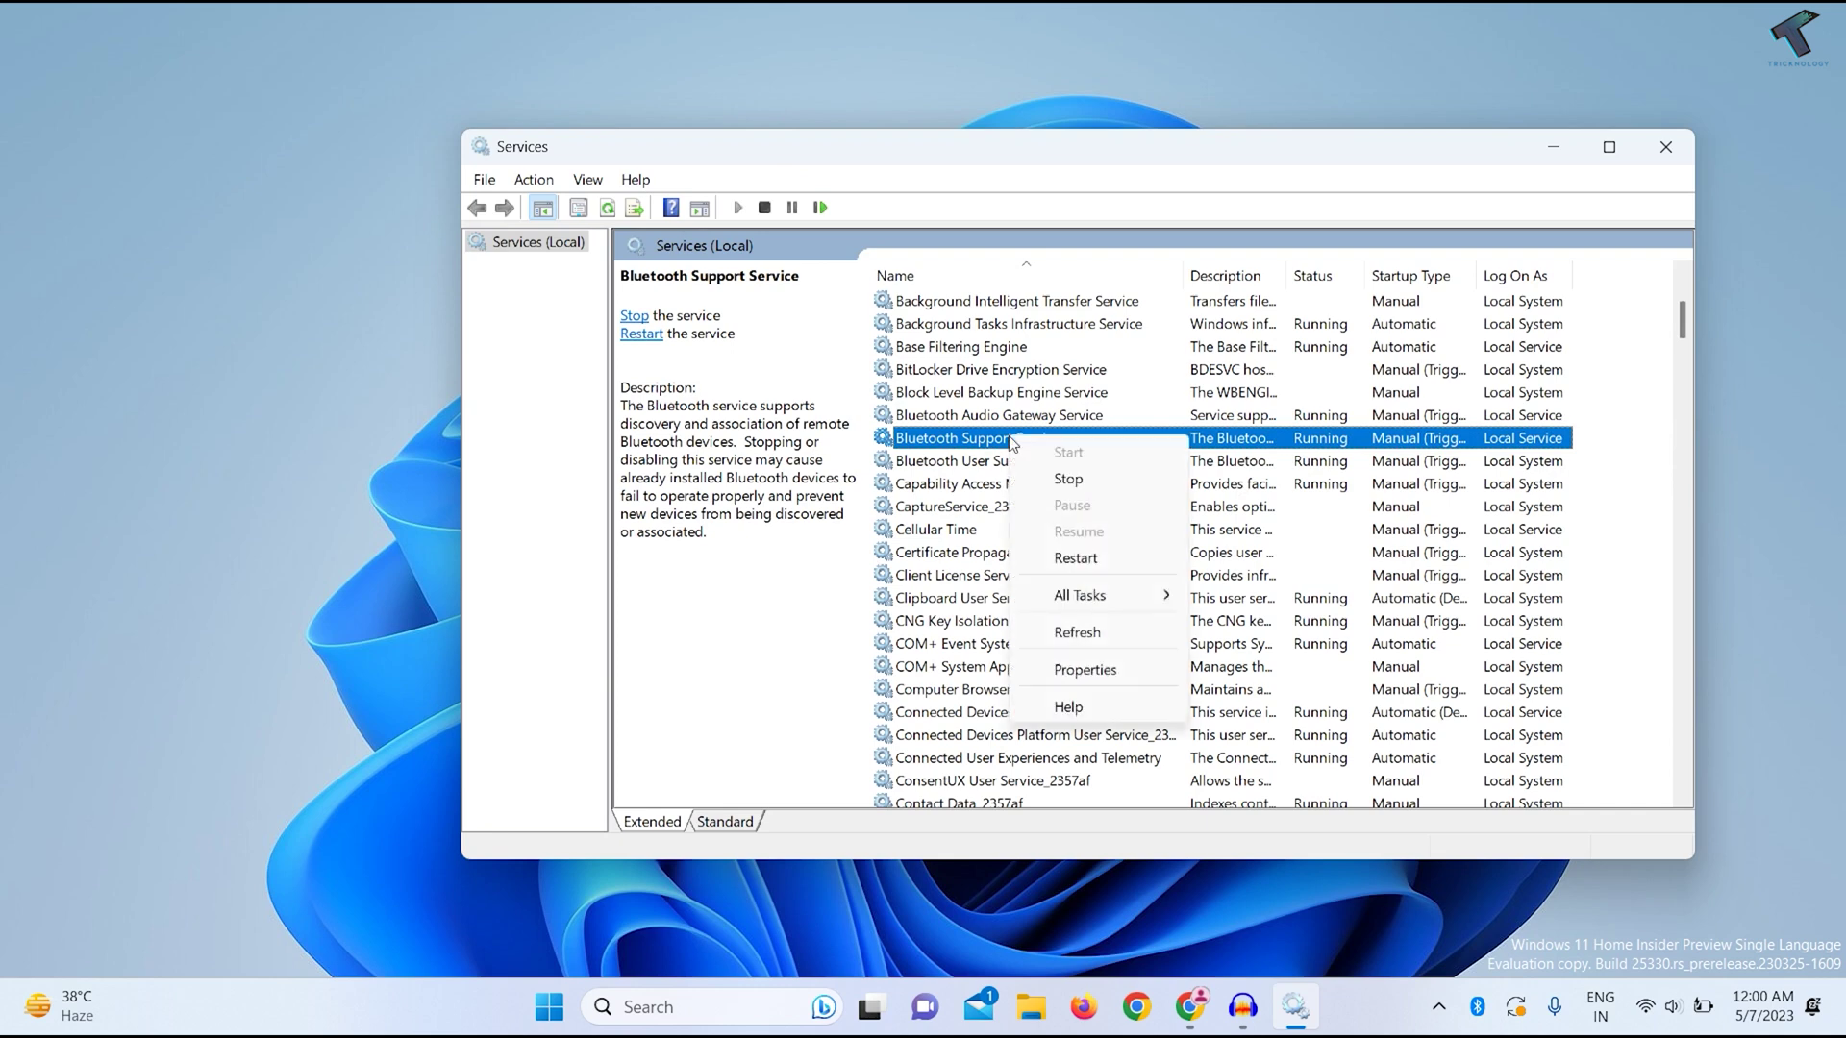
left_click(1086, 552)
left_click(786, 574)
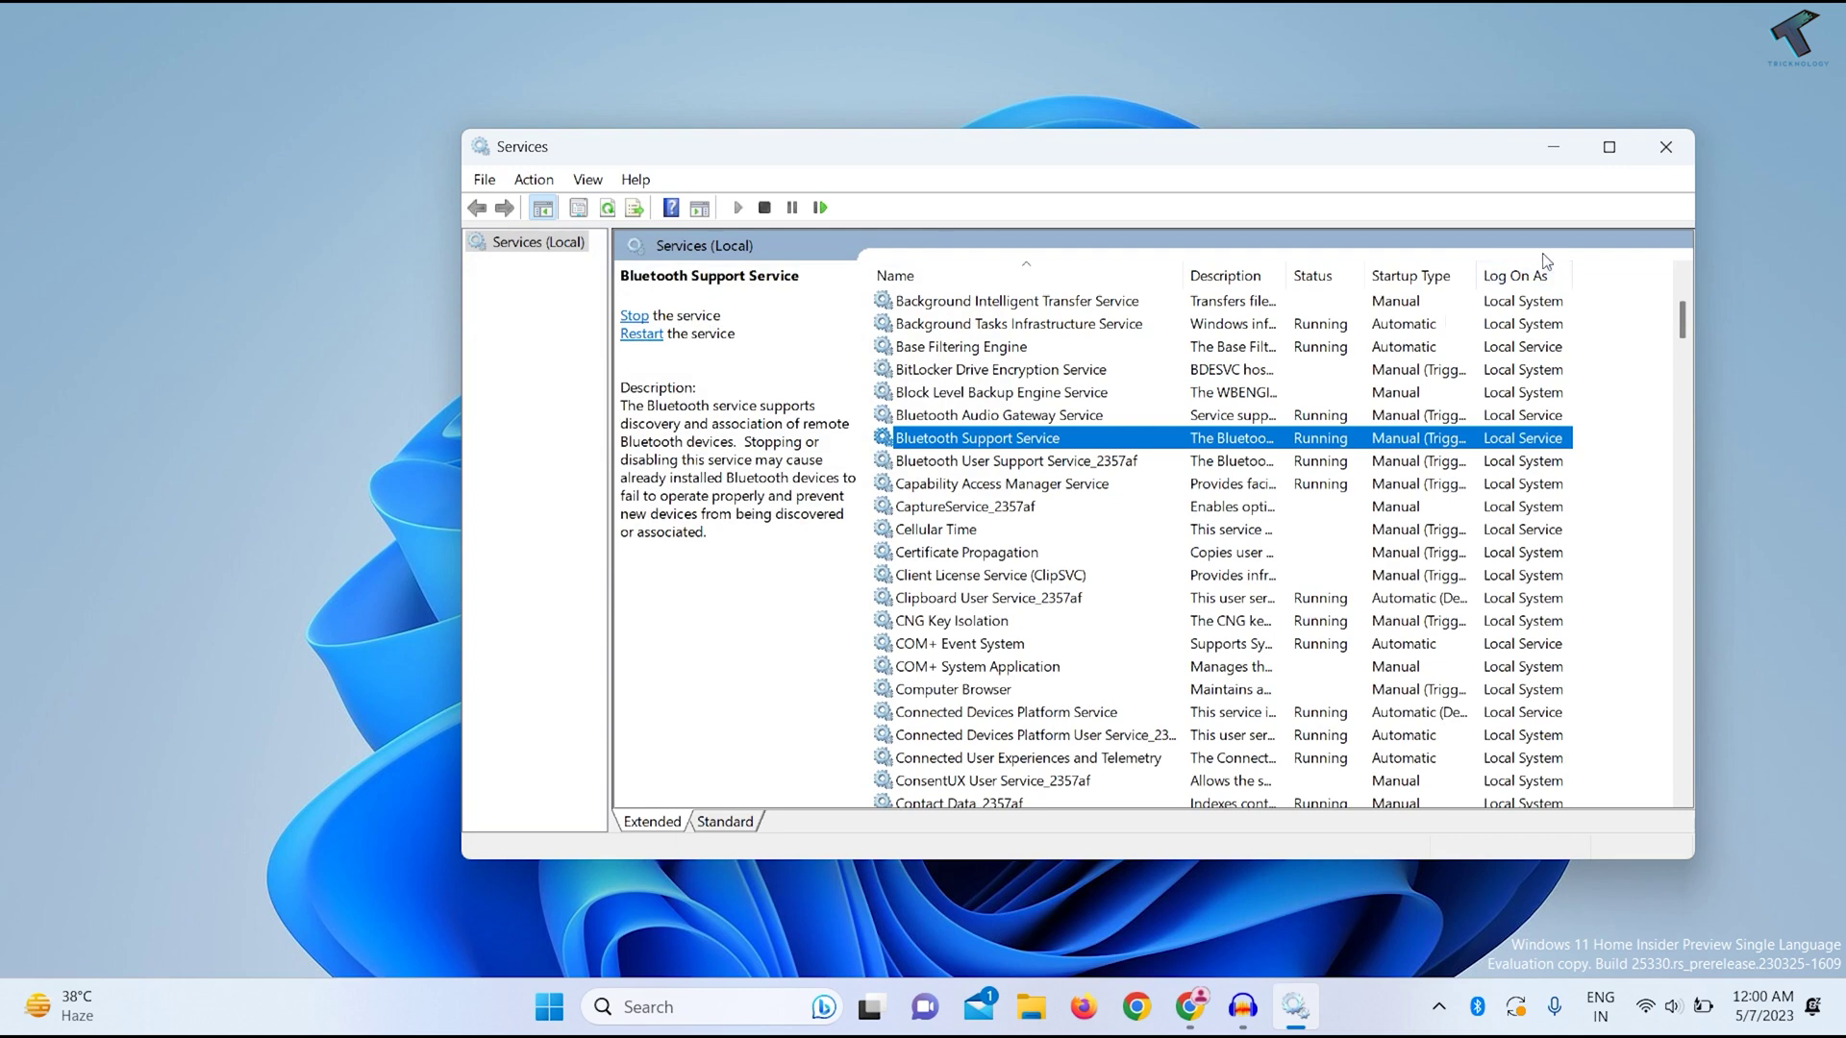
left_click(1666, 149)
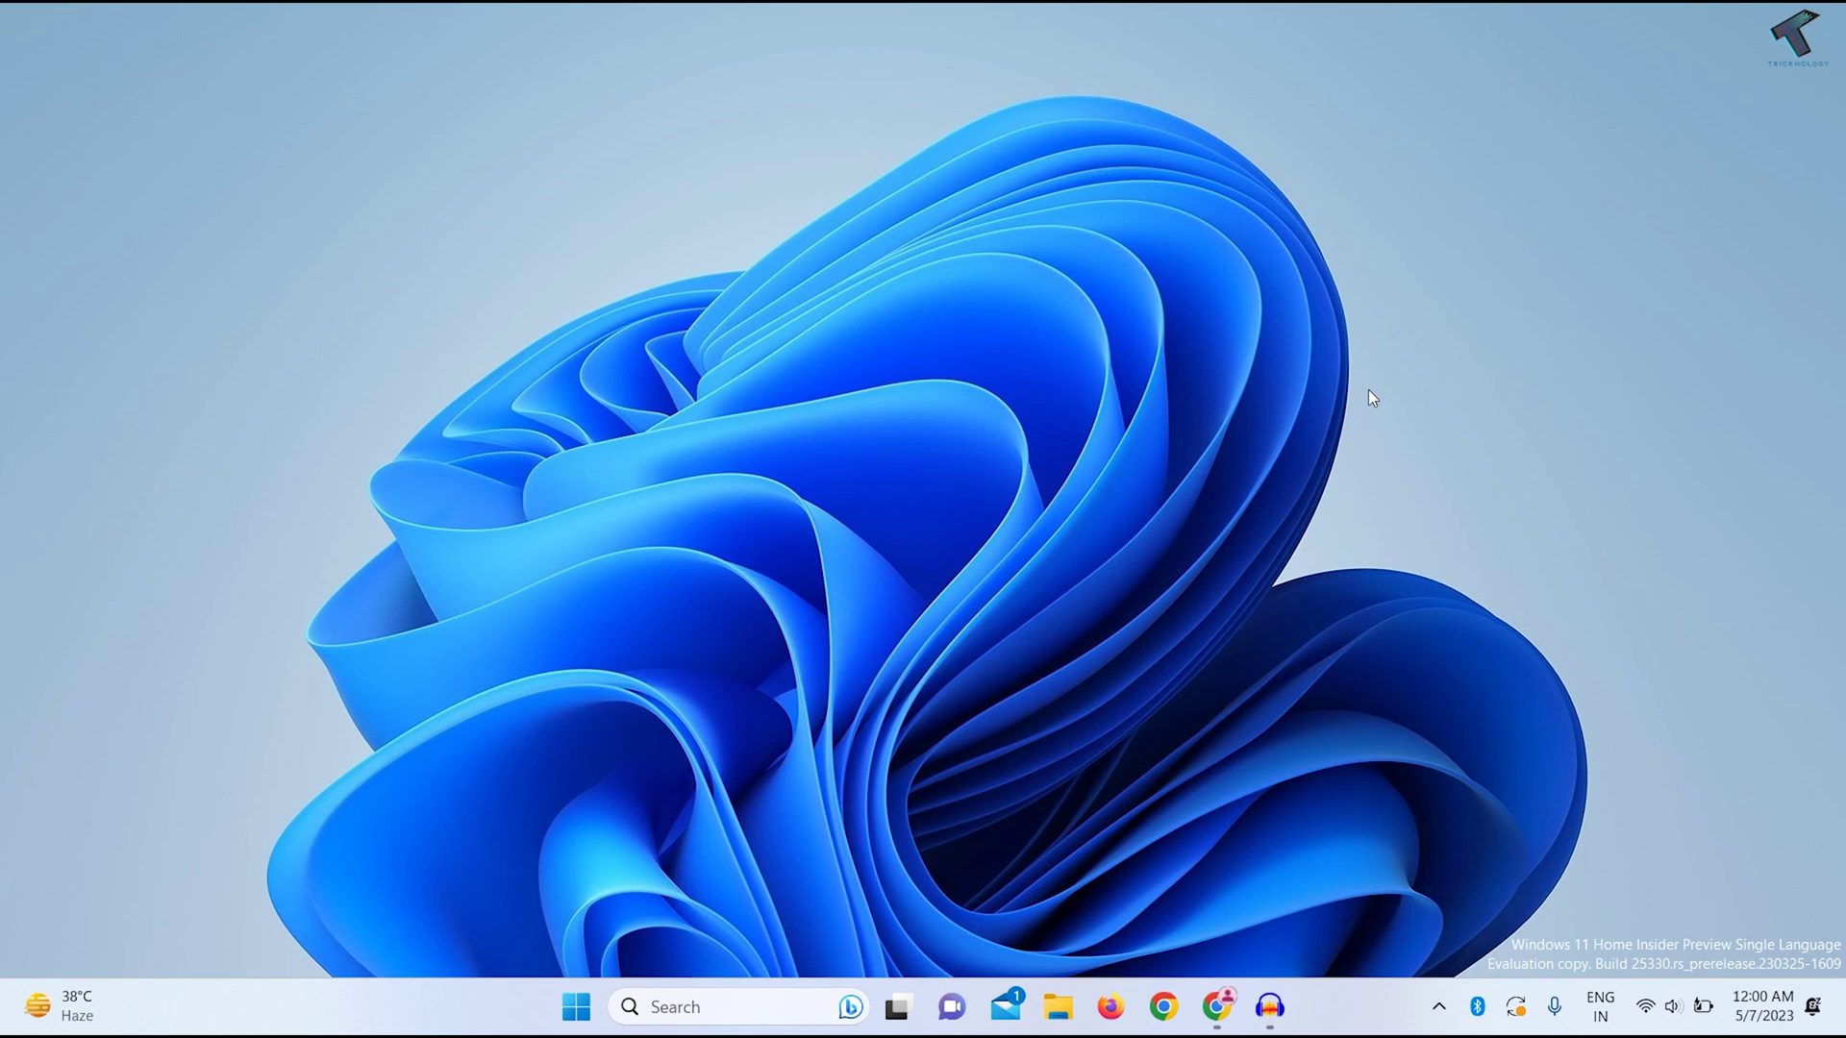
Open Windows Settings to the Bluetooth & devices page.
right_click(591, 1015)
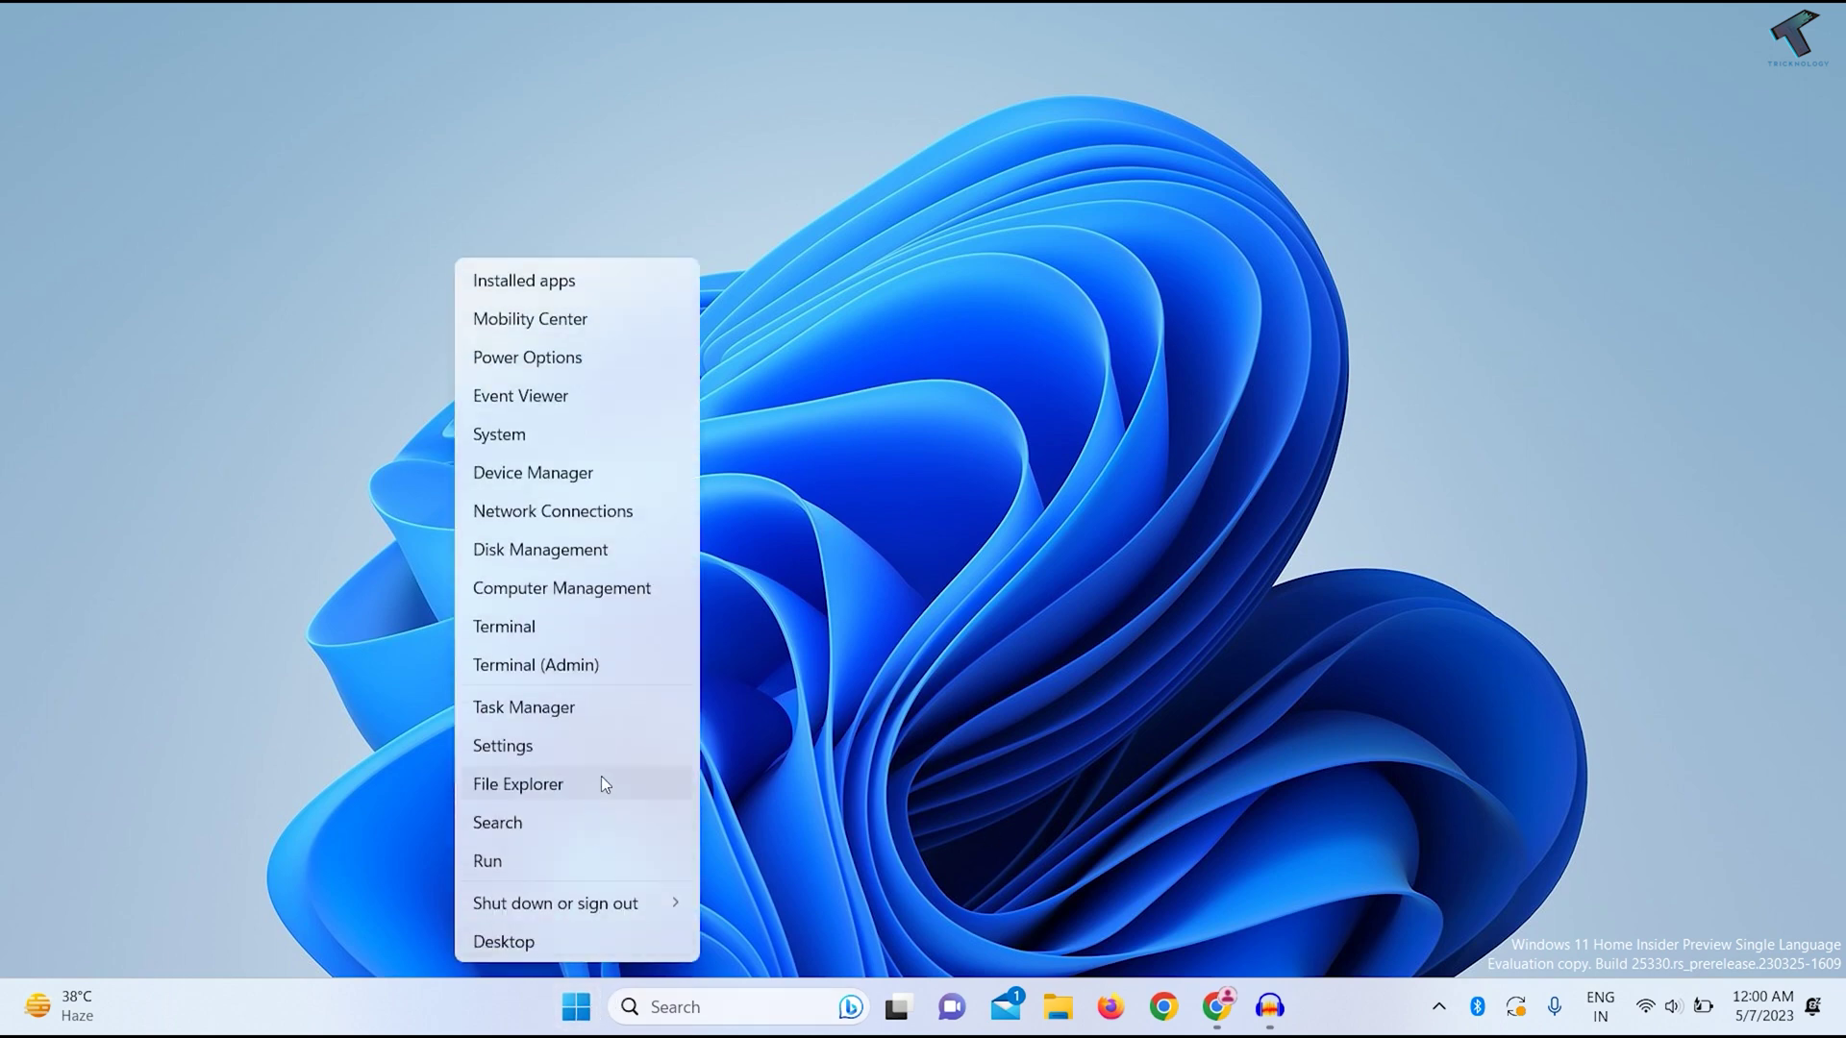
left_click(610, 746)
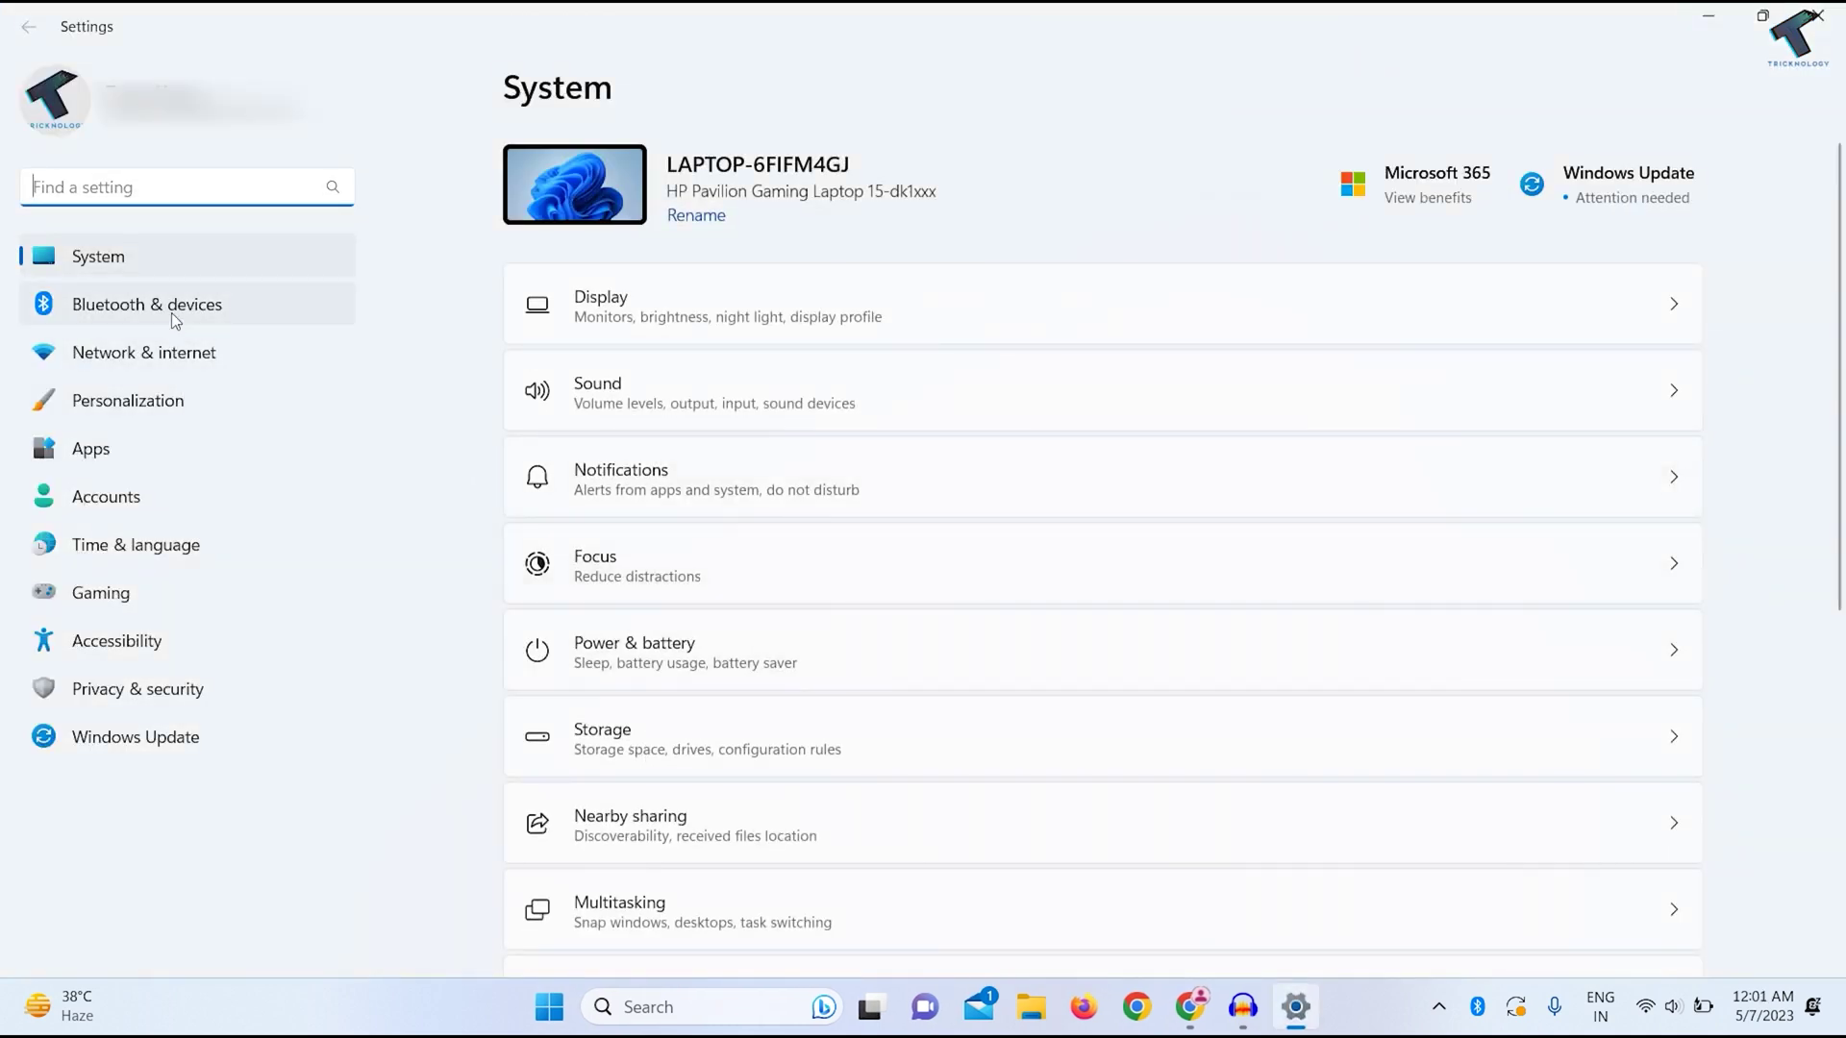
left_click(172, 312)
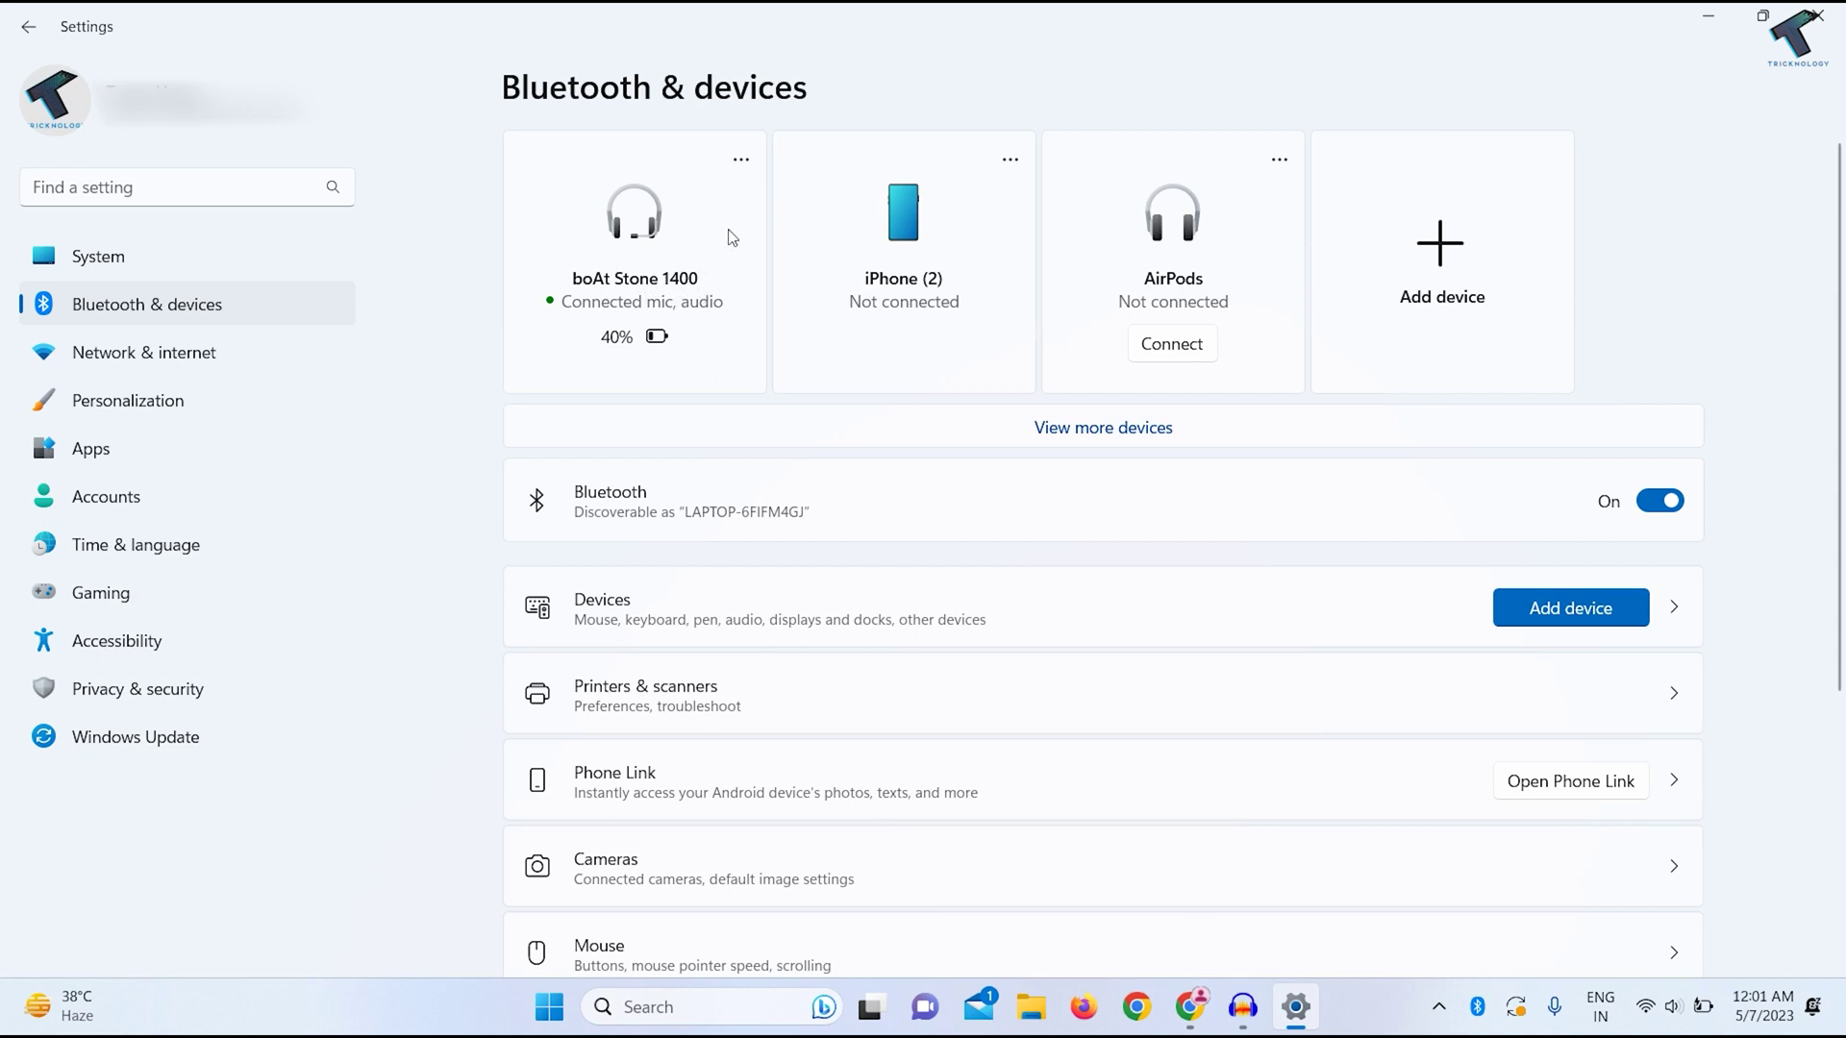
Disconnect the boAt Stone 1400 speaker and refresh the Bluetooth & devices page.
left_click(741, 160)
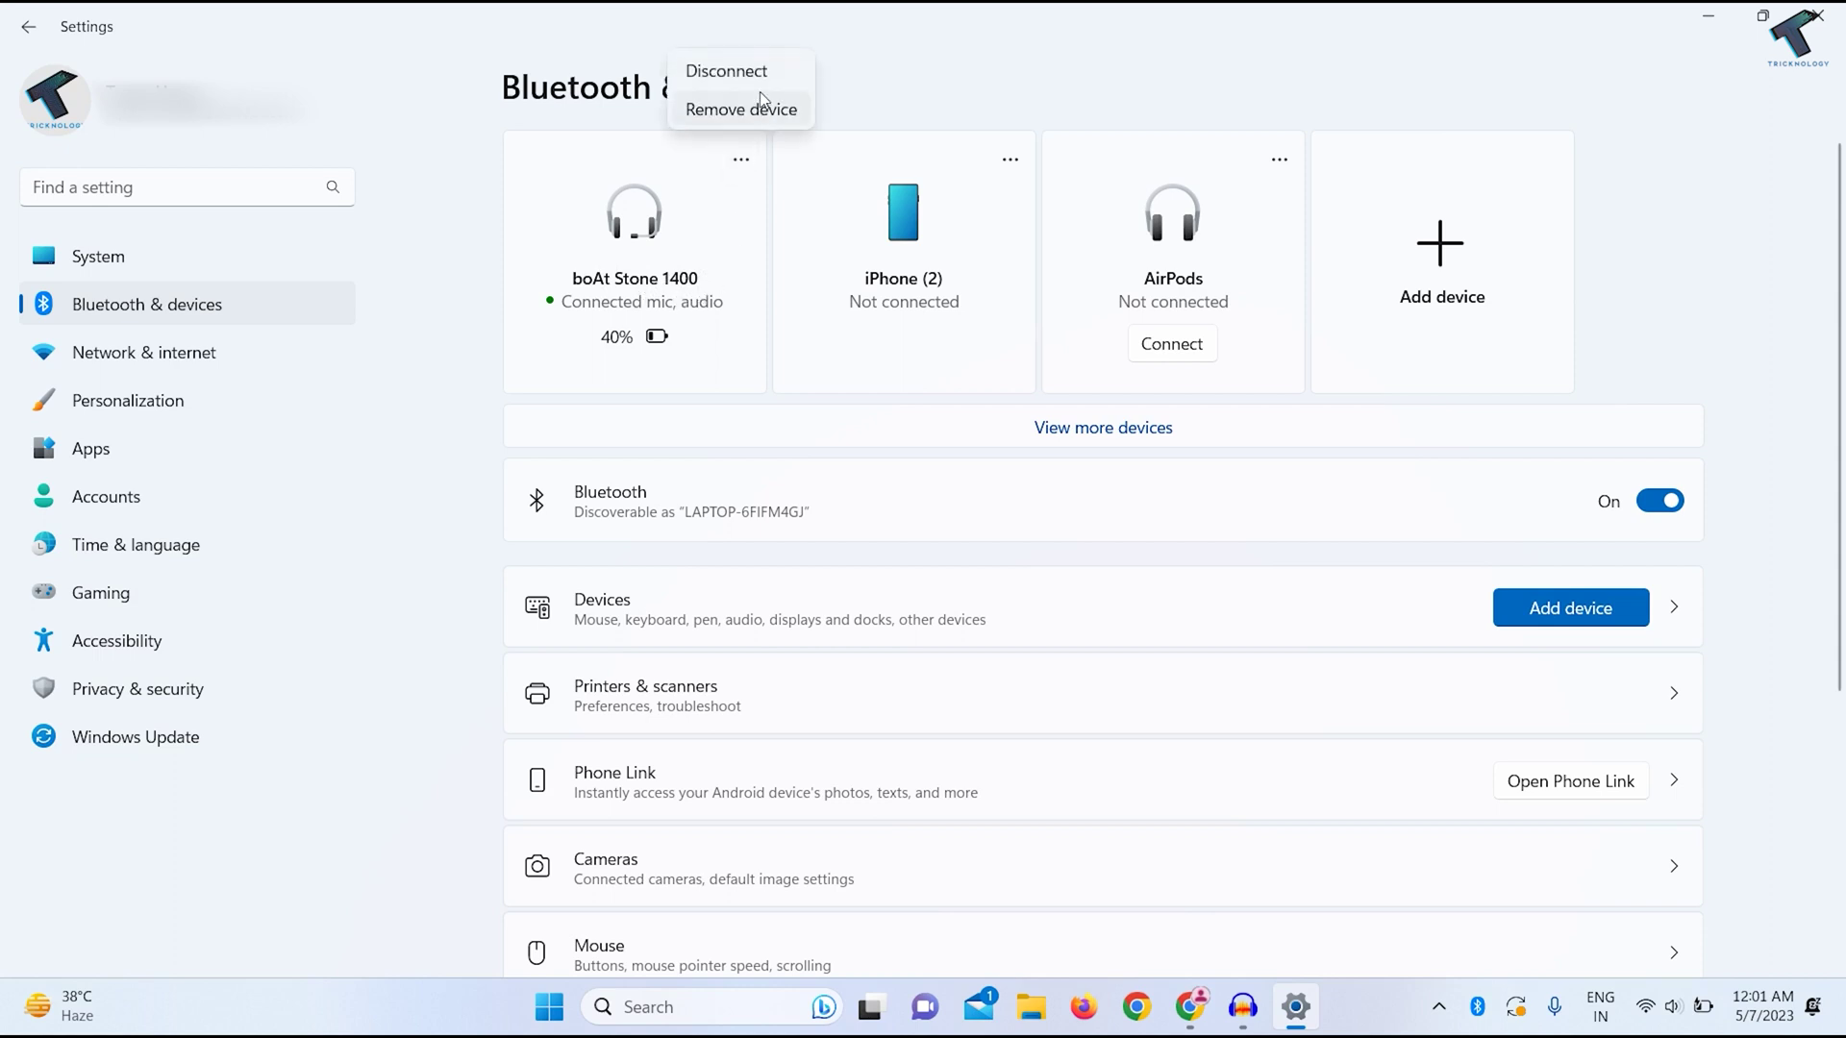
left_click(760, 72)
left_click(742, 161)
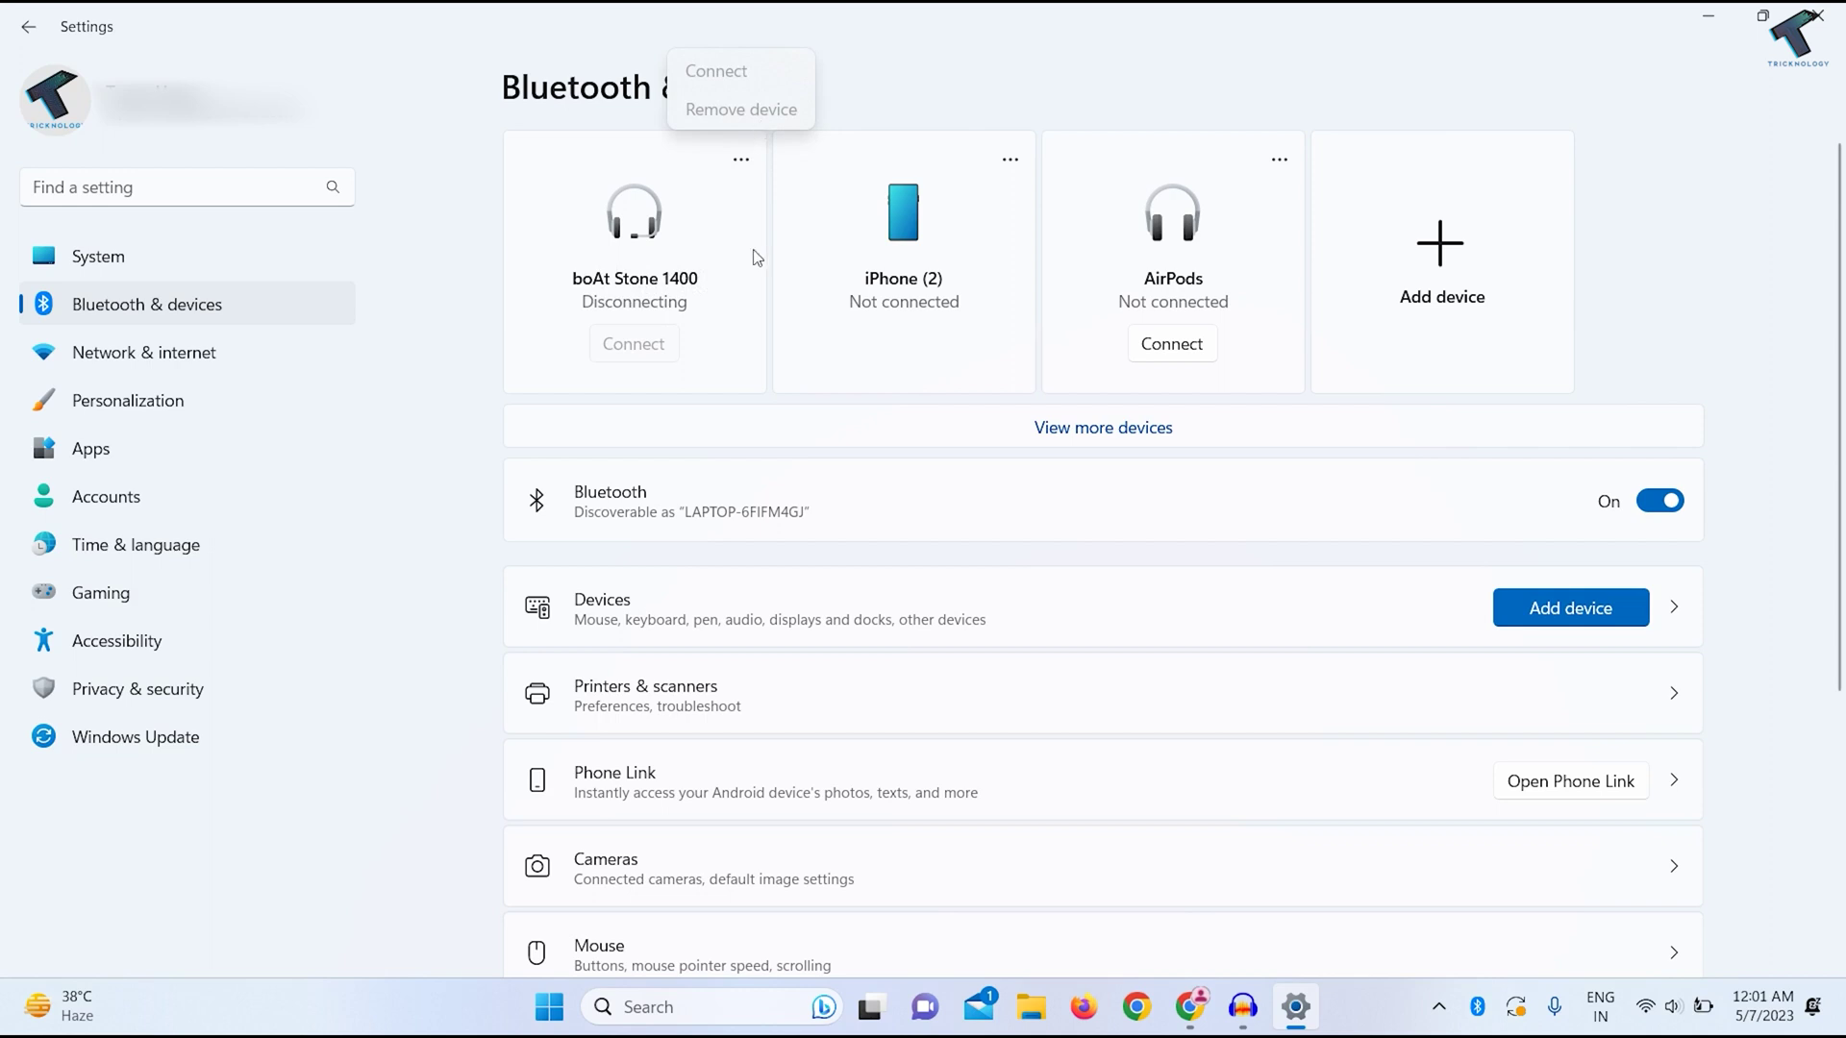
left_click(774, 258)
left_click(755, 172)
left_click(279, 332)
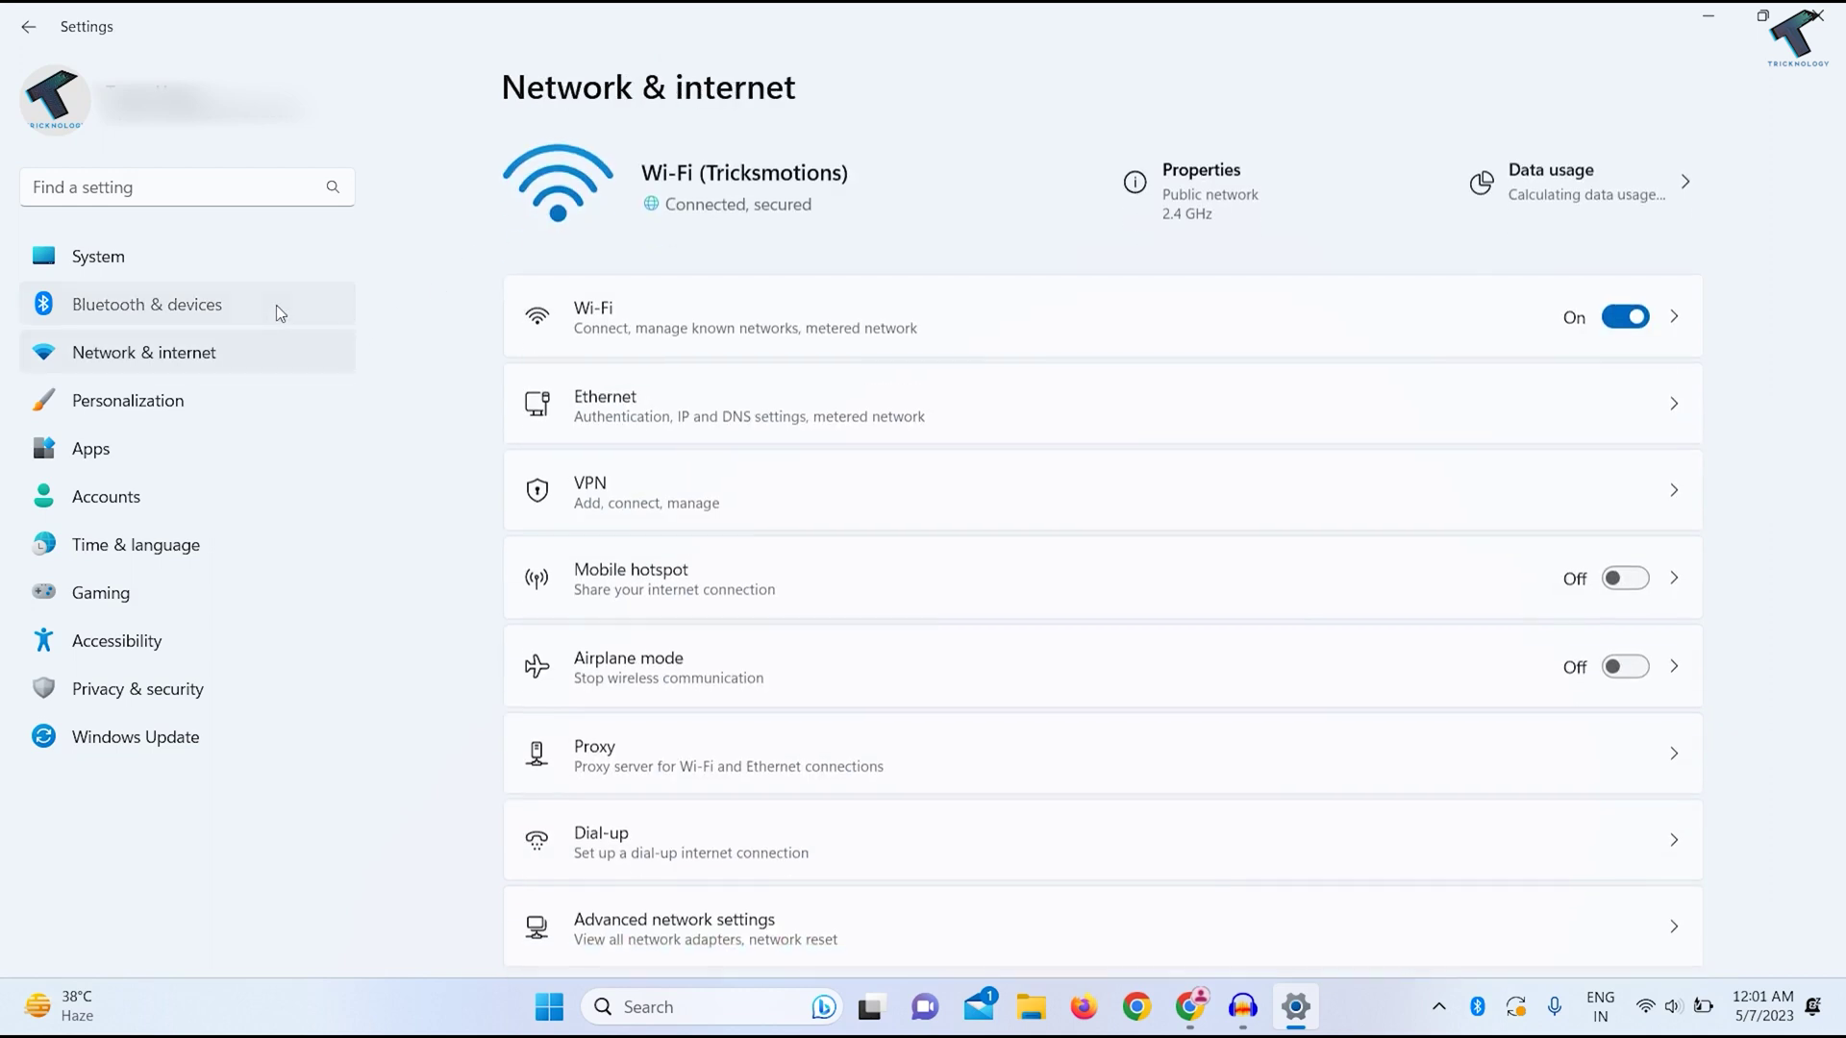
left_click(275, 304)
Remove the boAt Stone 1400 speaker, leaving only iPhone (2) and AirPods listed.
left_click(741, 160)
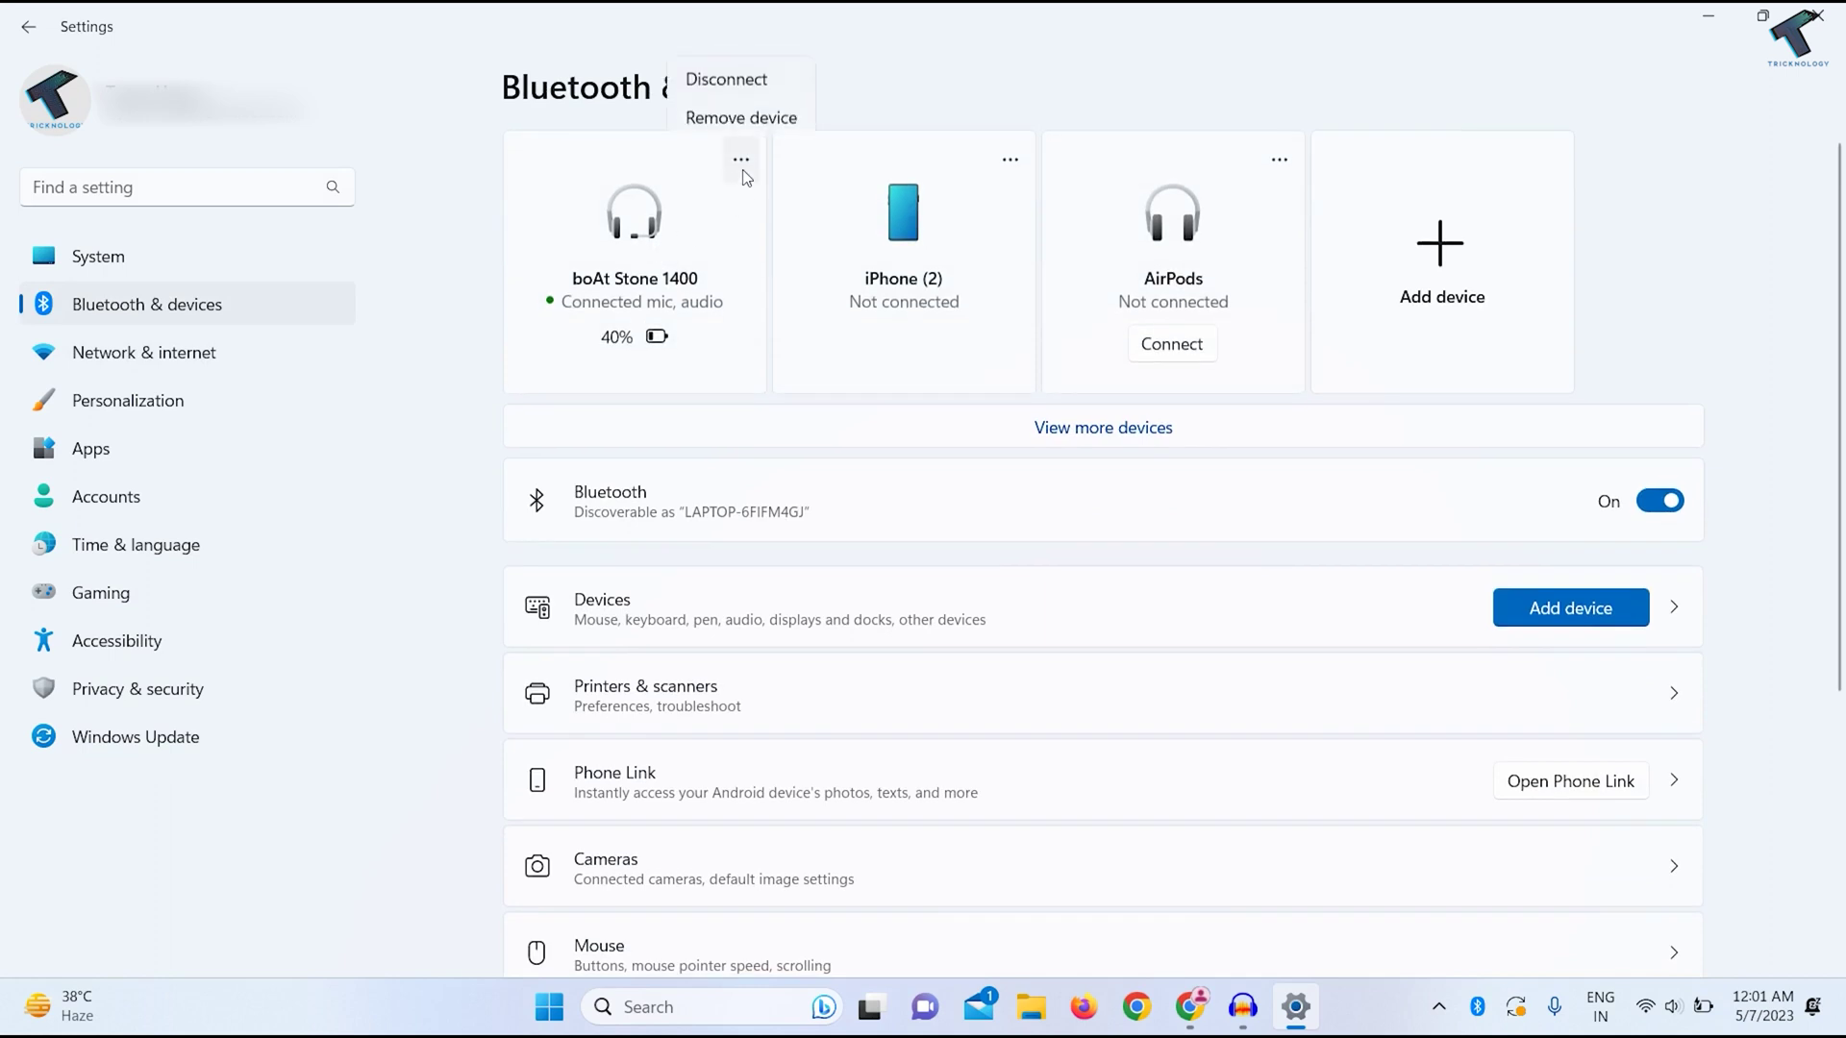
left_click(737, 112)
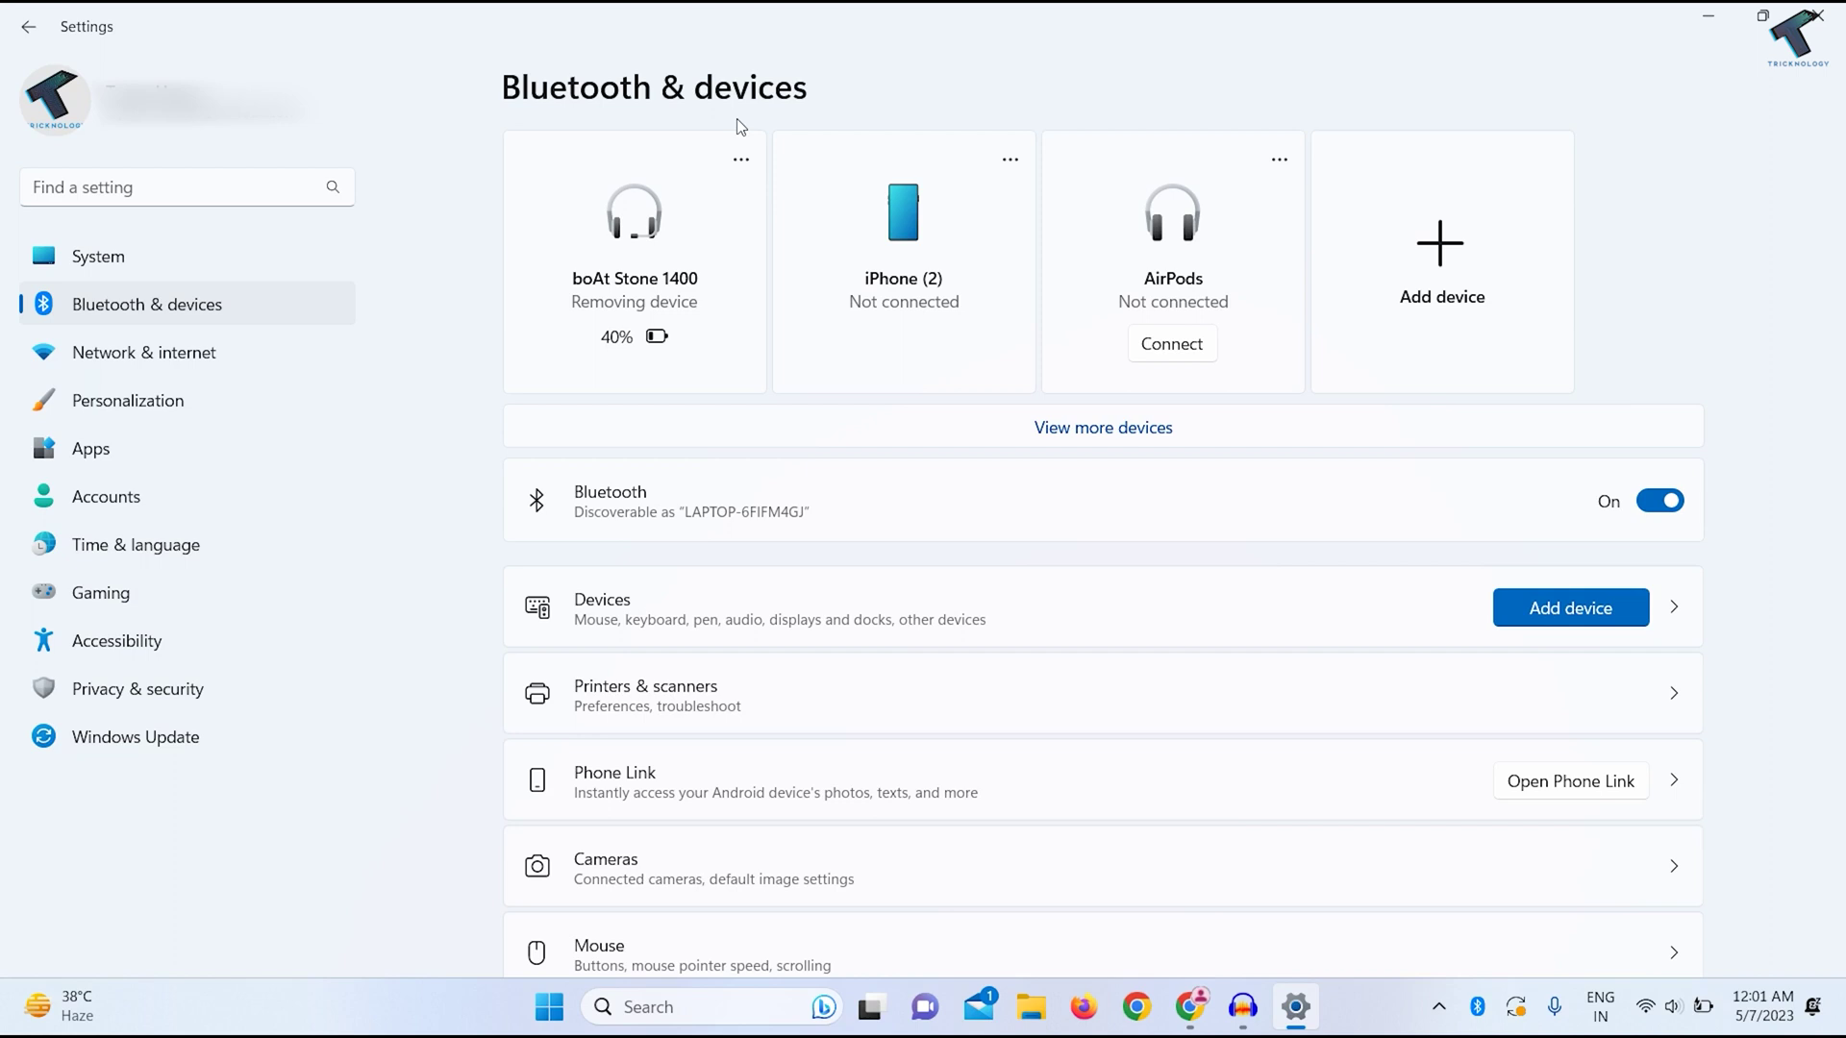
left_click(227, 333)
left_click(246, 306)
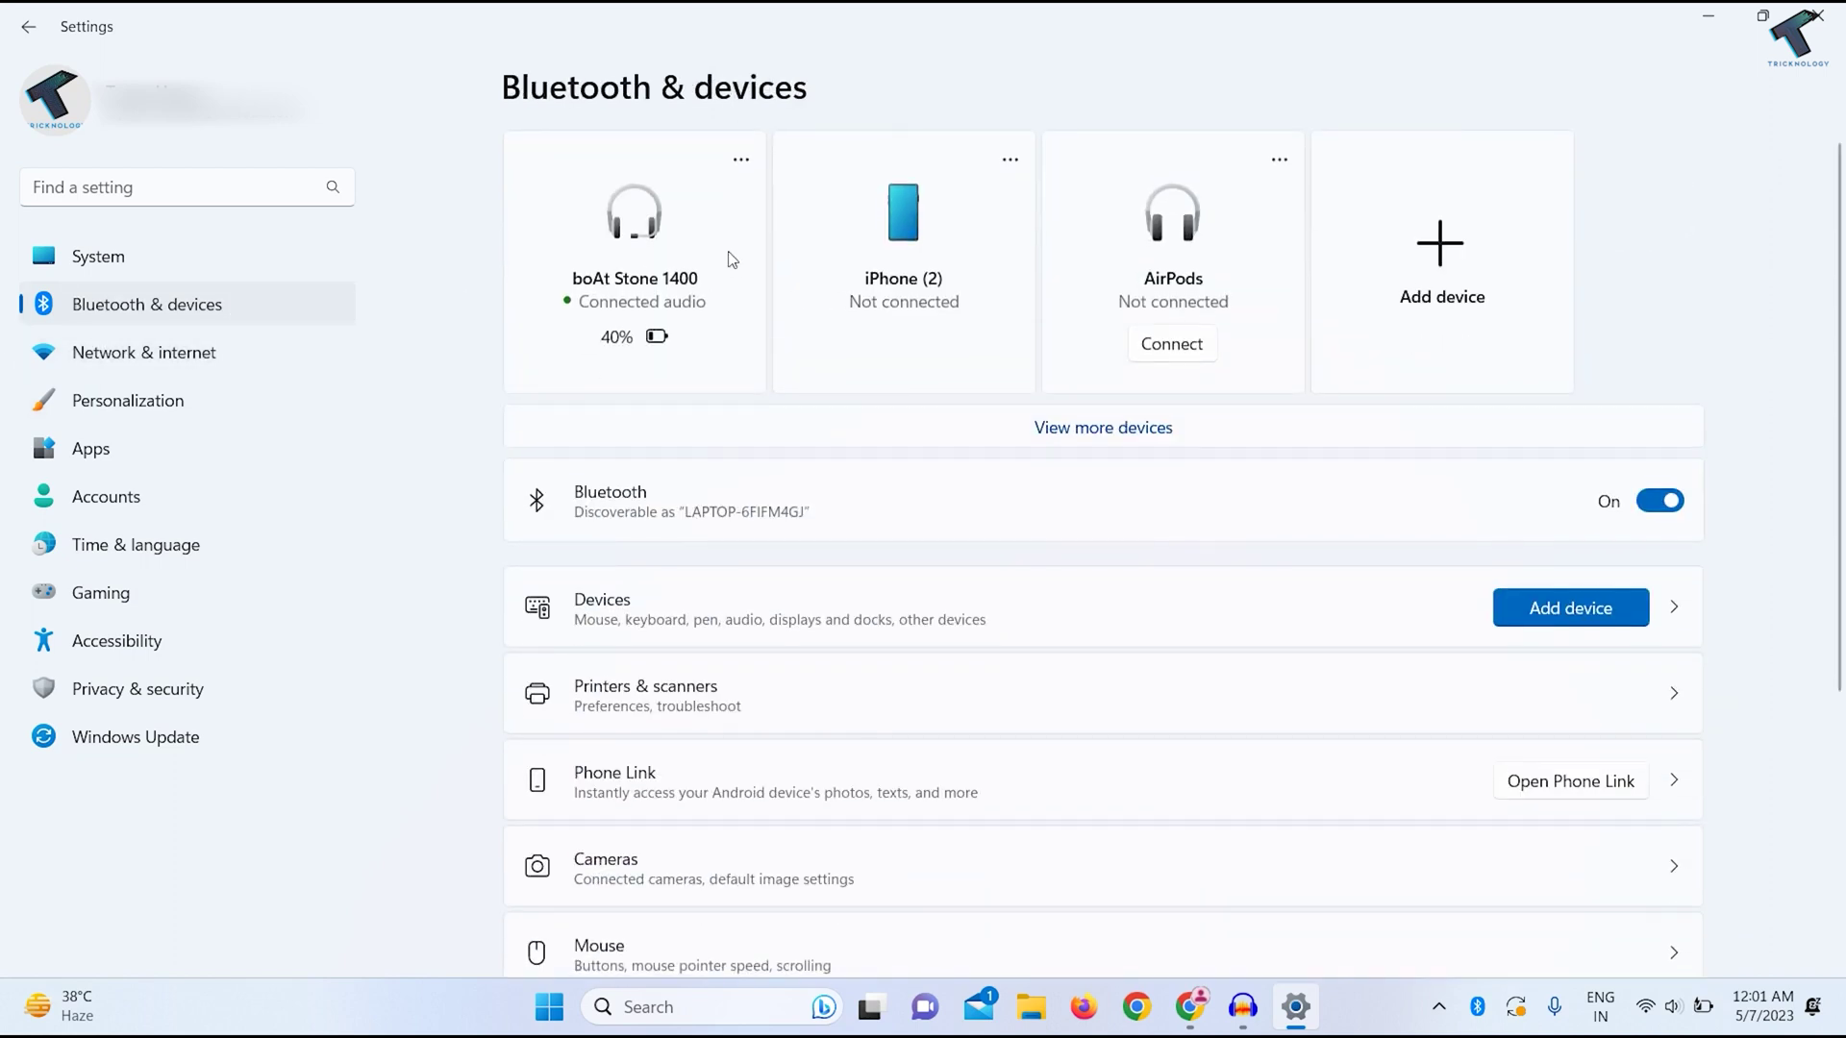
left_click(742, 159)
left_click(742, 107)
left_click(741, 162)
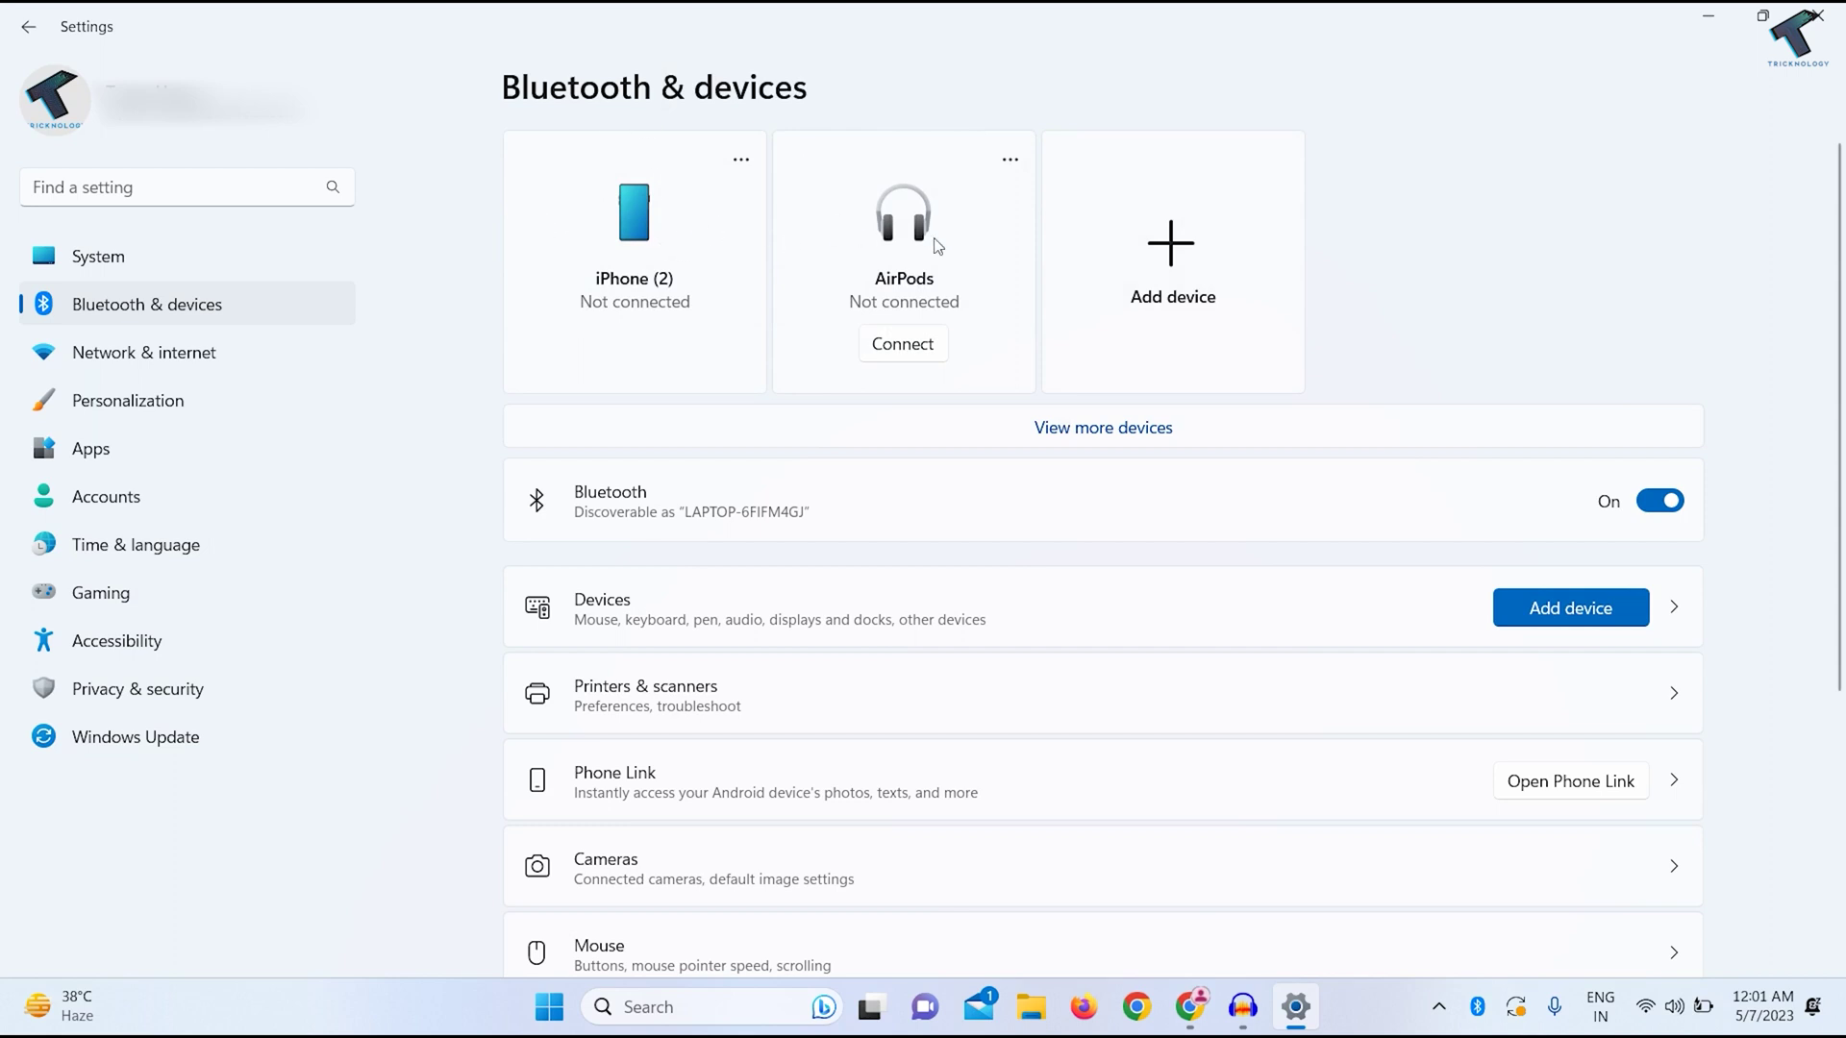
Re-pair the boAt Stone 1400 speaker as a new Bluetooth device.
left_click(1144, 296)
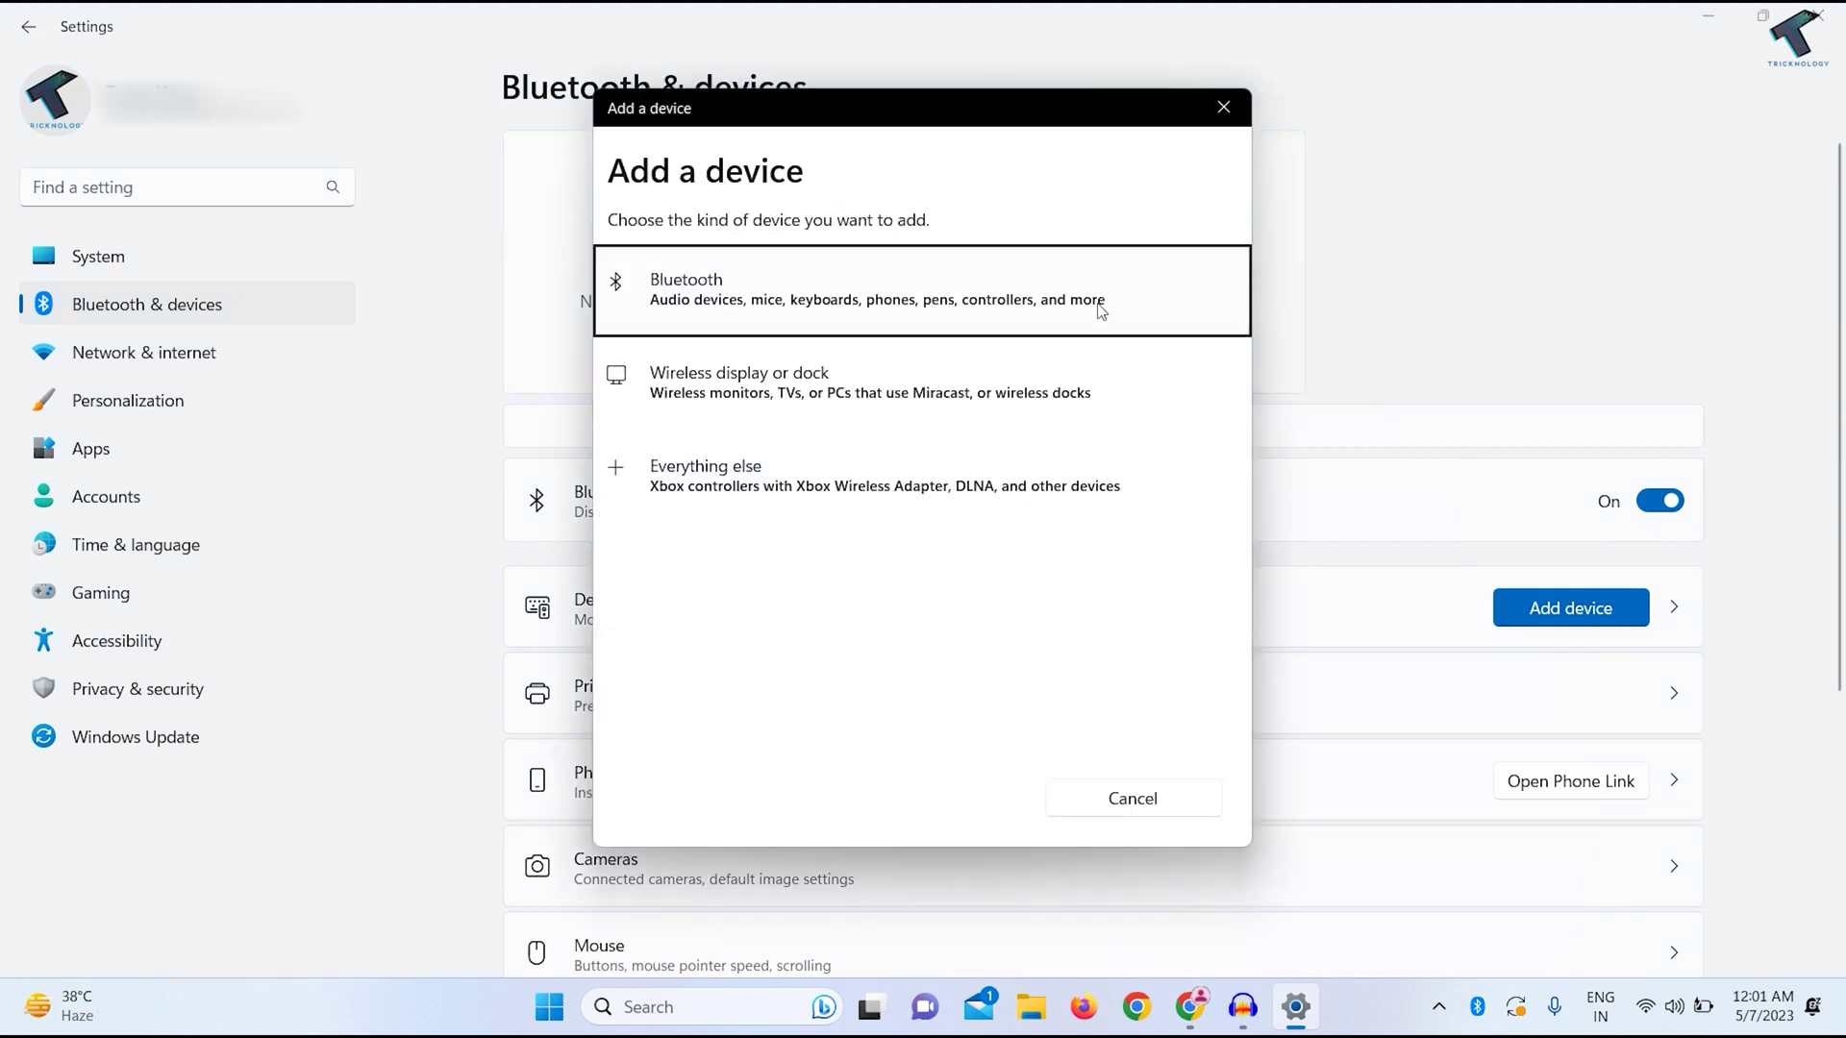
left_click(747, 321)
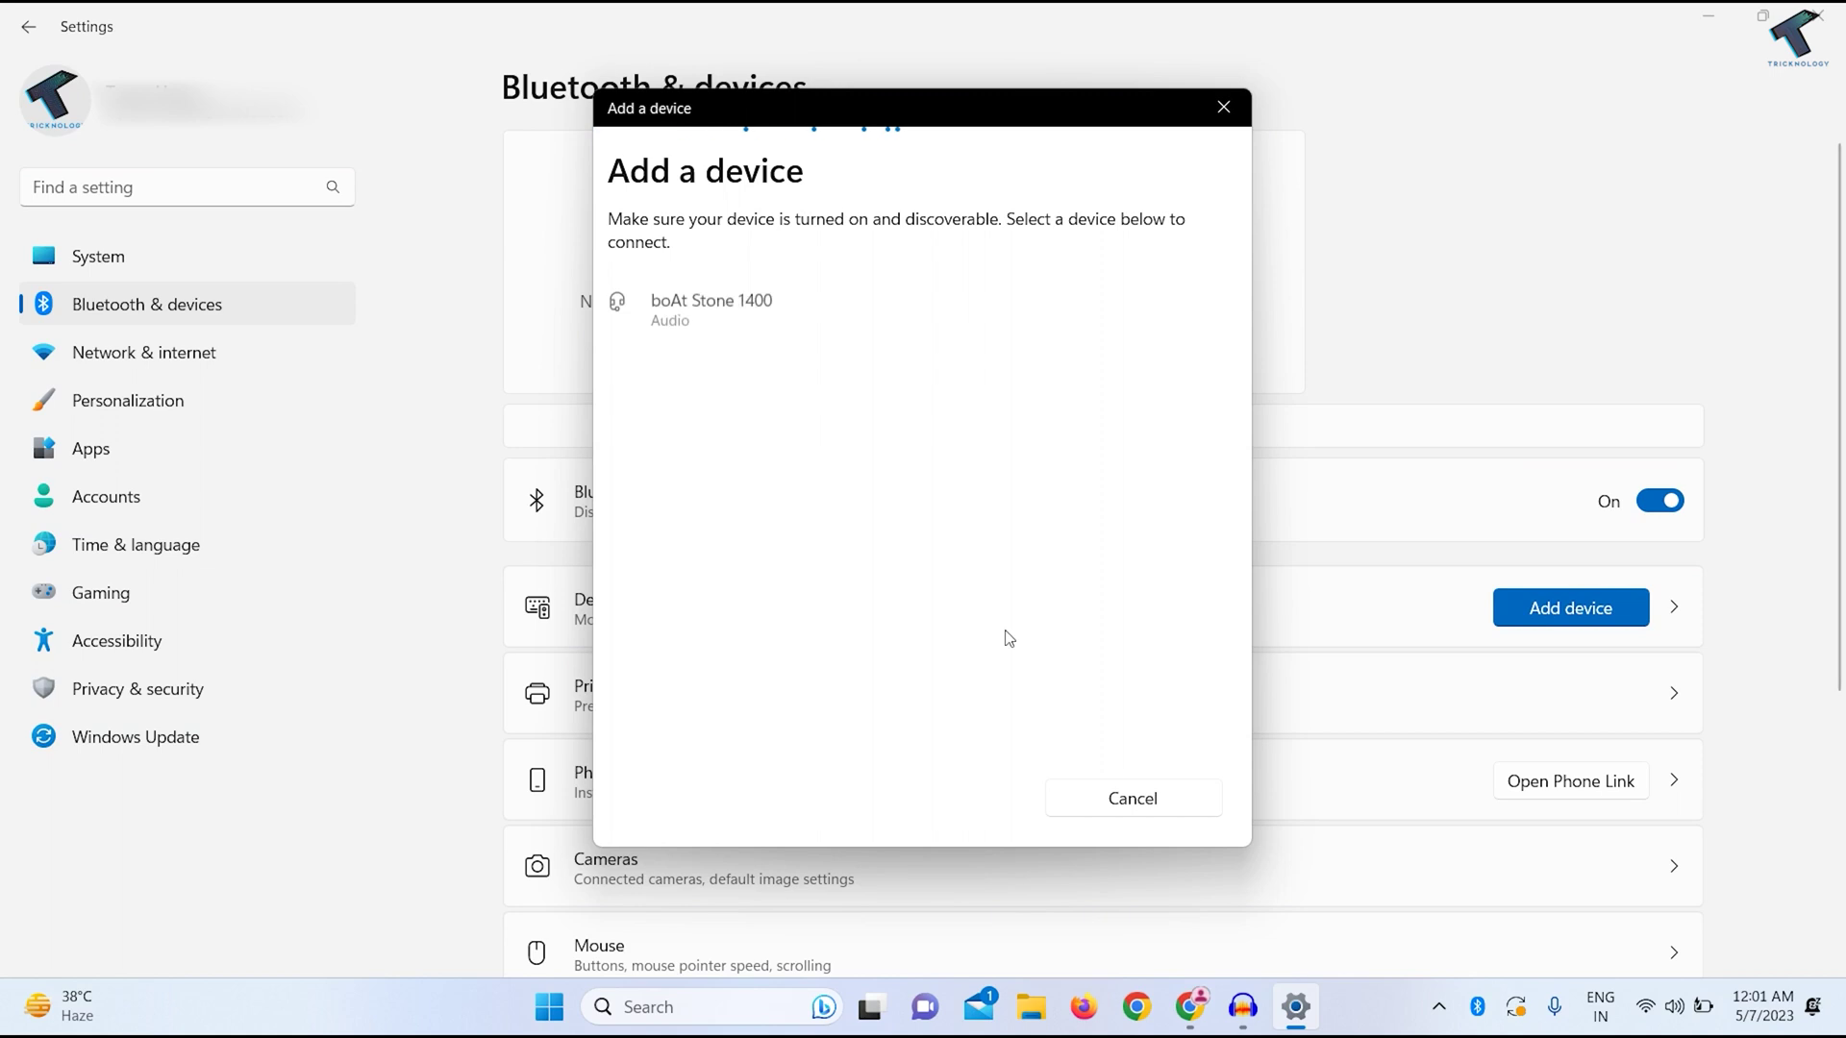
left_click(726, 318)
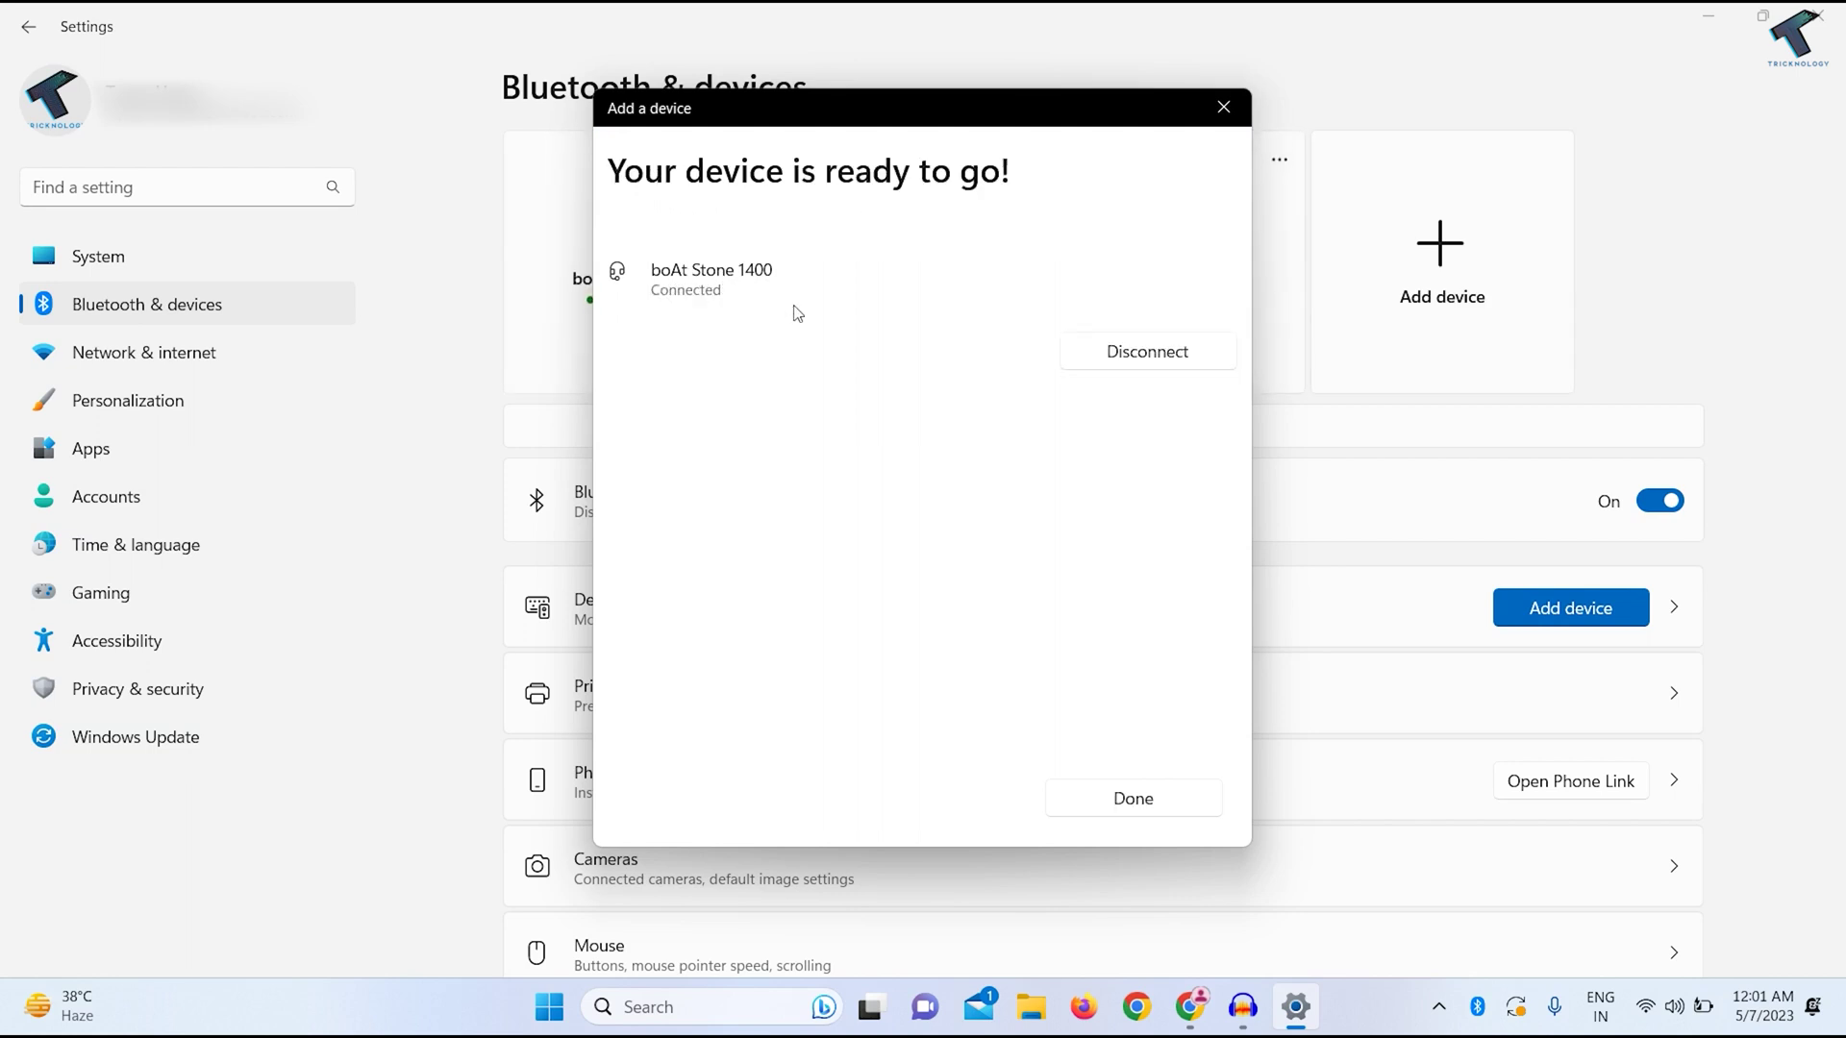
left_click(1140, 804)
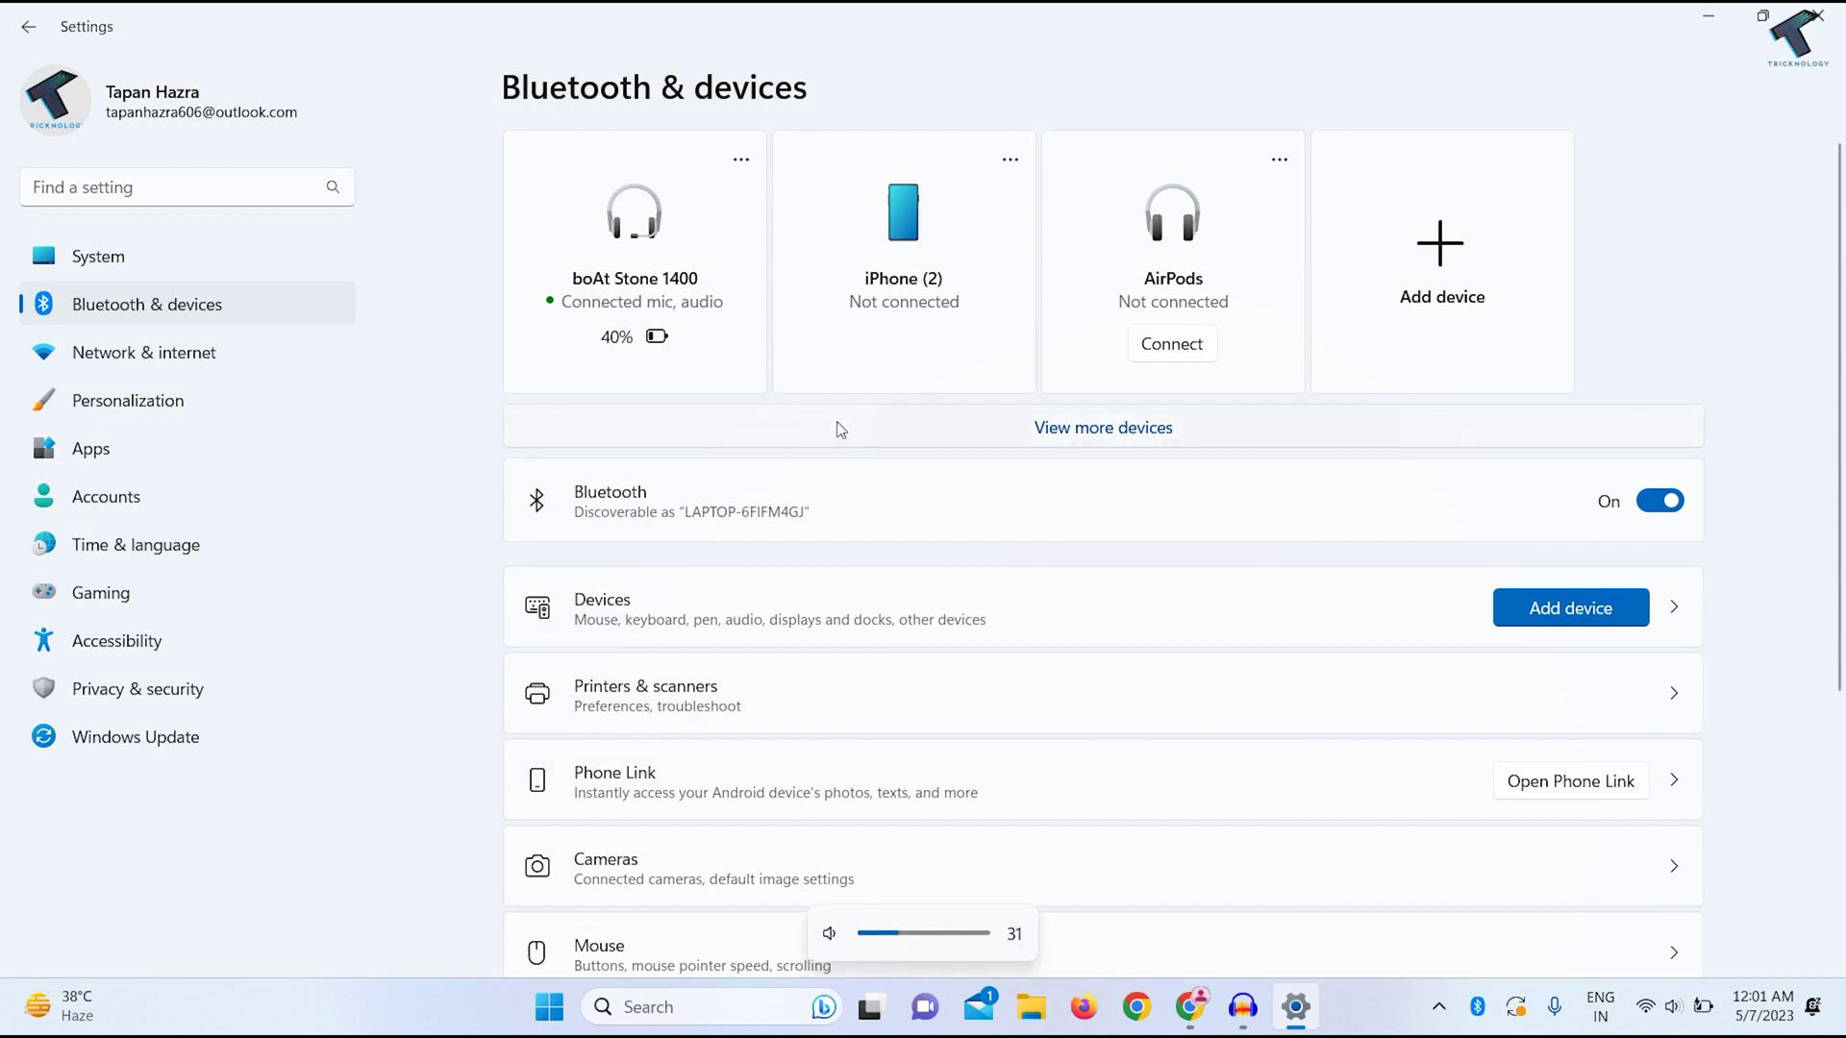
left_click(257, 265)
Go to System > Troubleshoot > Other troubleshooters and run the Bluetooth troubleshooter.
scroll(1005, 679, "down", 5)
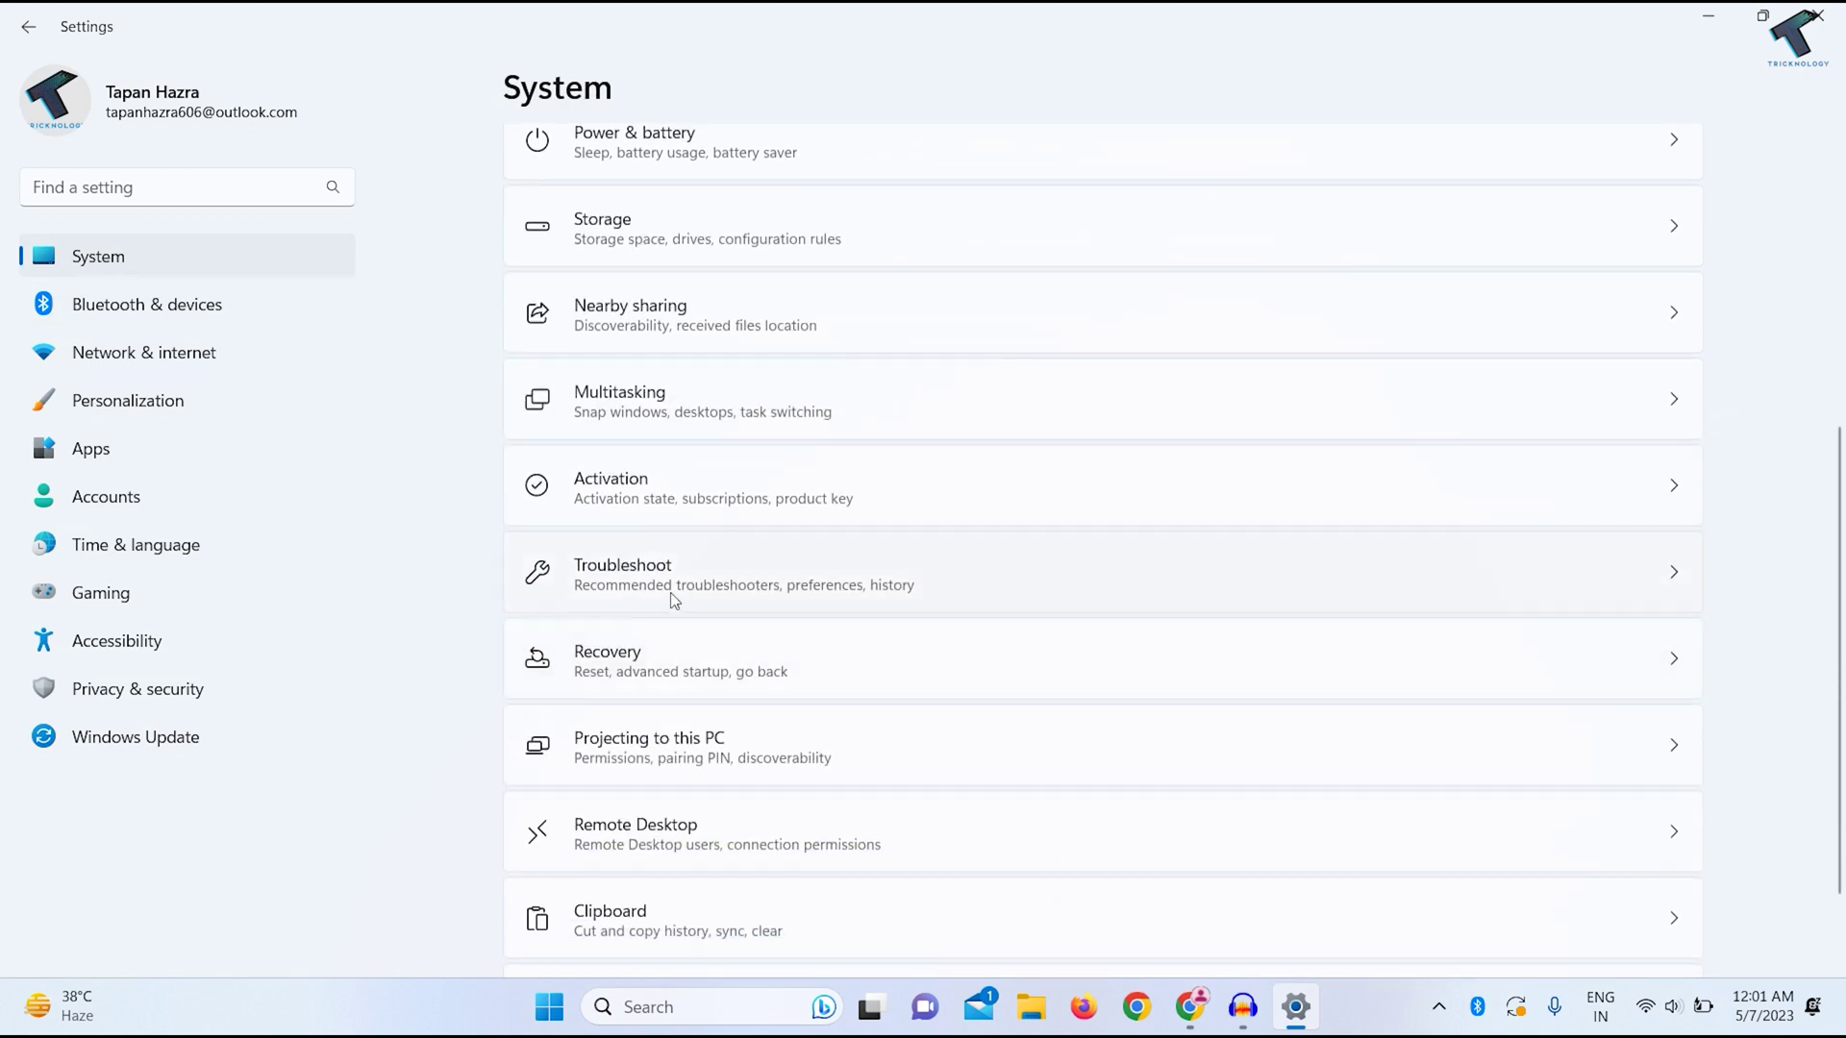
left_click(672, 593)
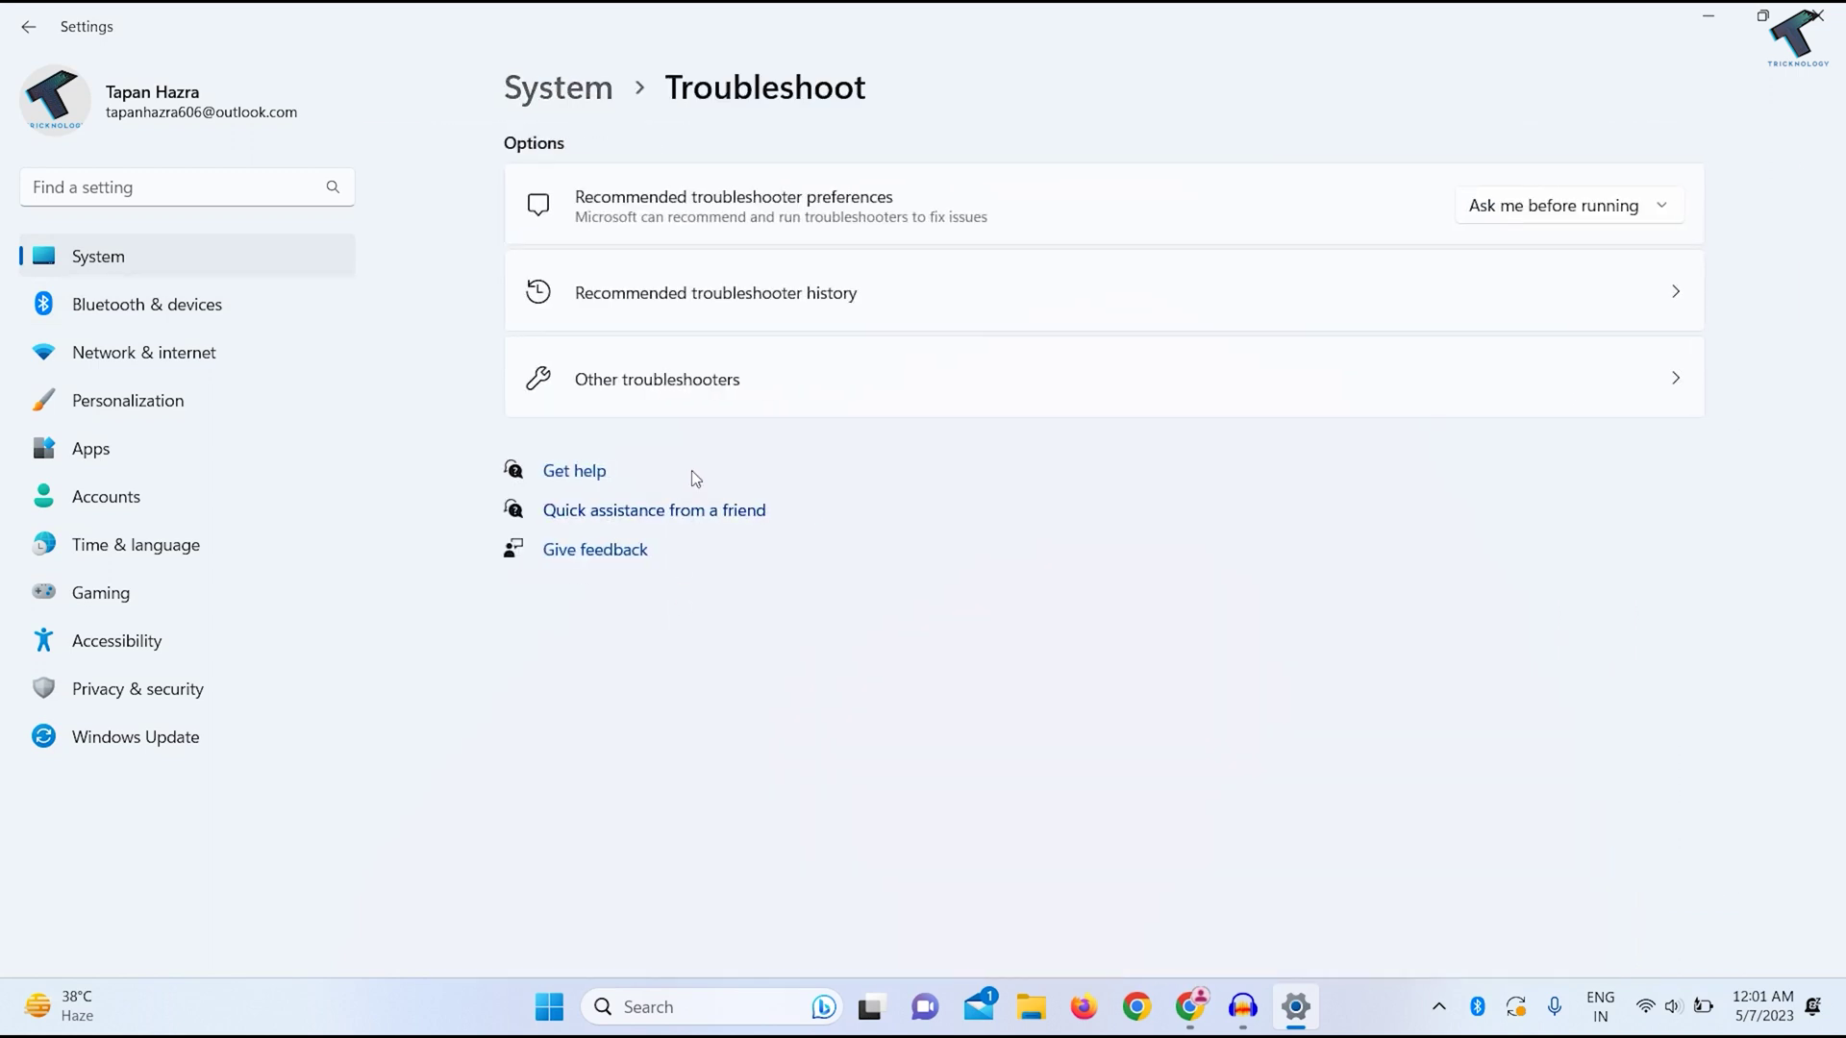
left_click(732, 395)
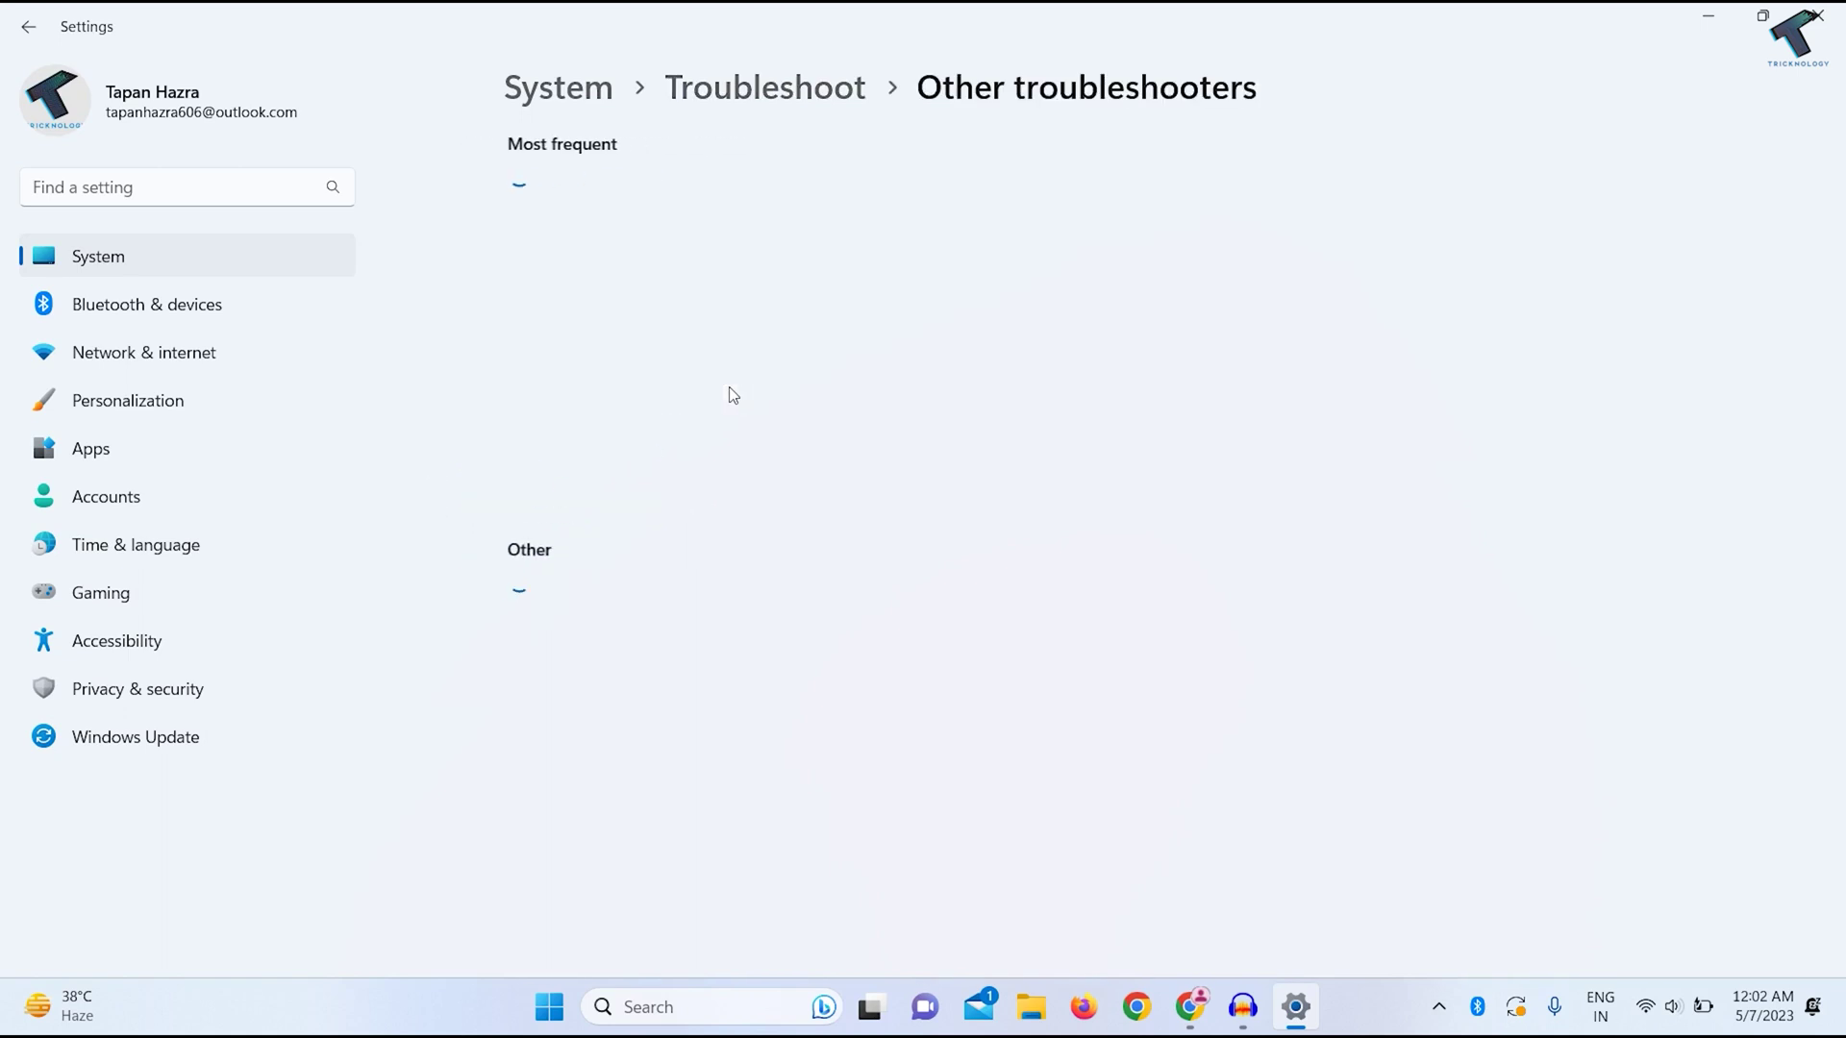
scroll(747, 459, "down", 3)
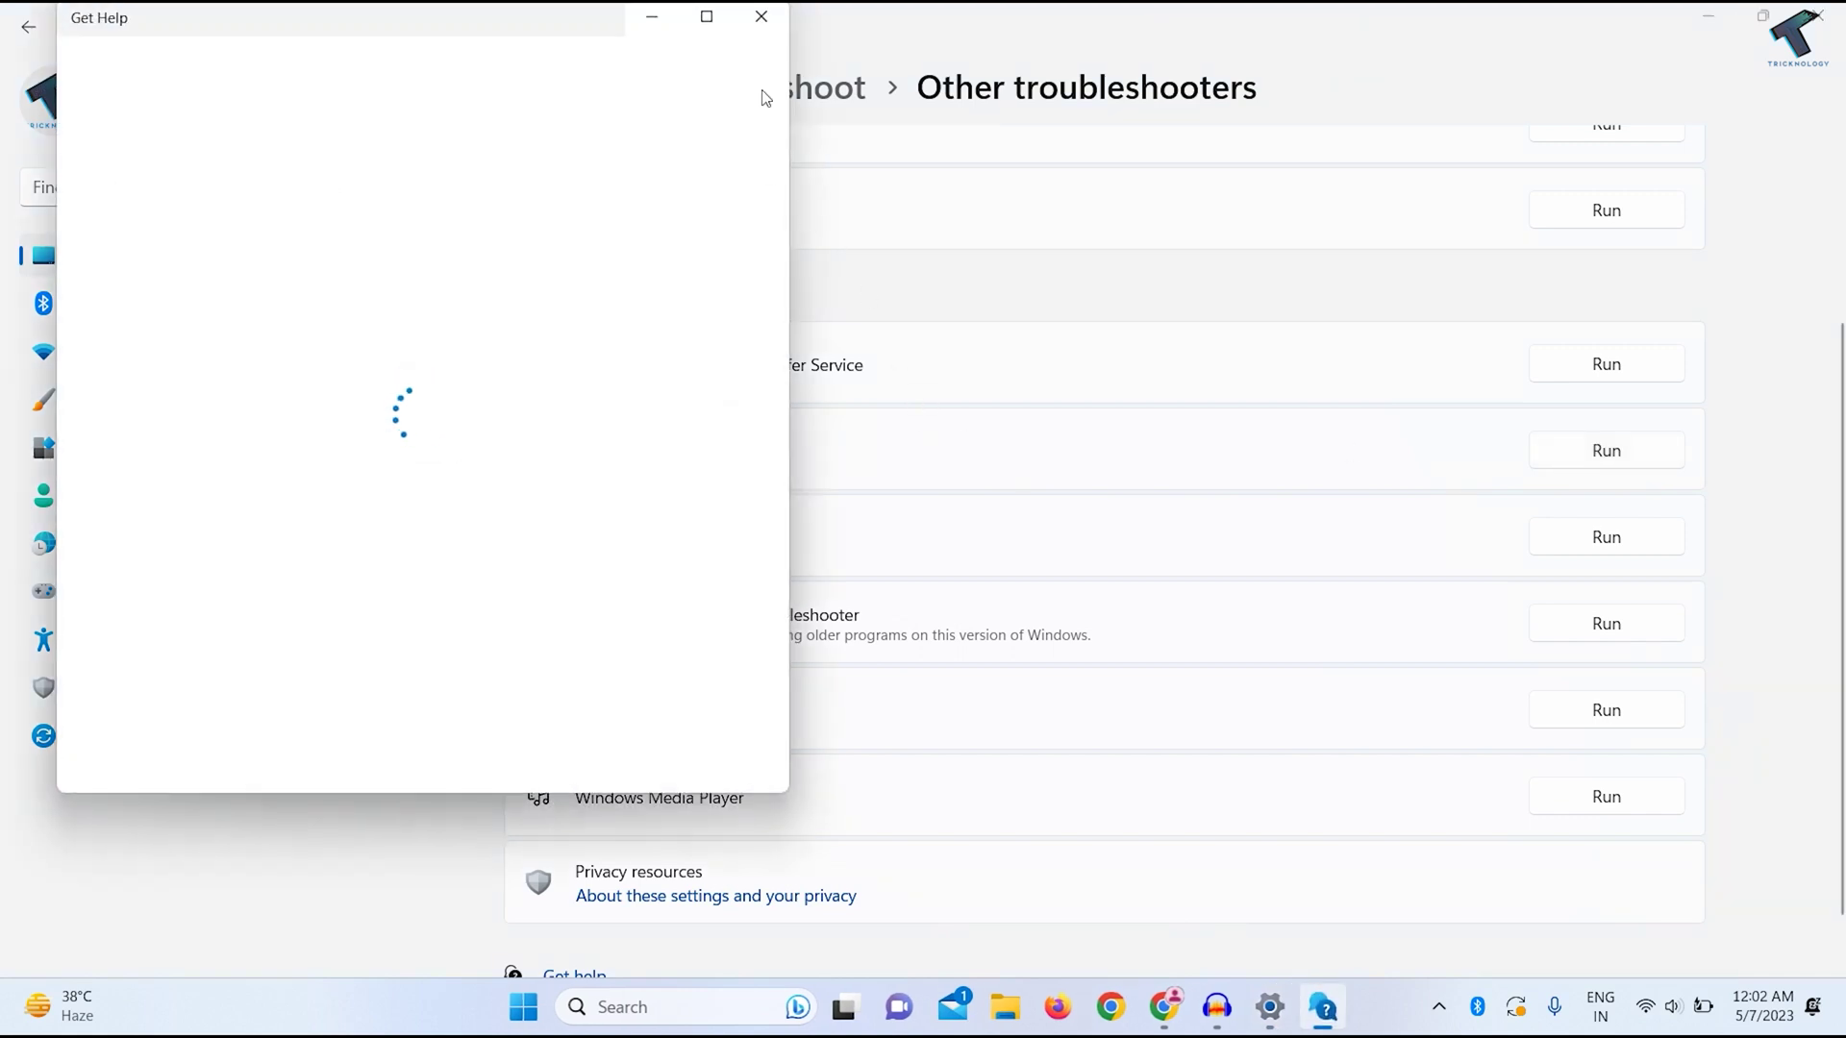
left_click(762, 31)
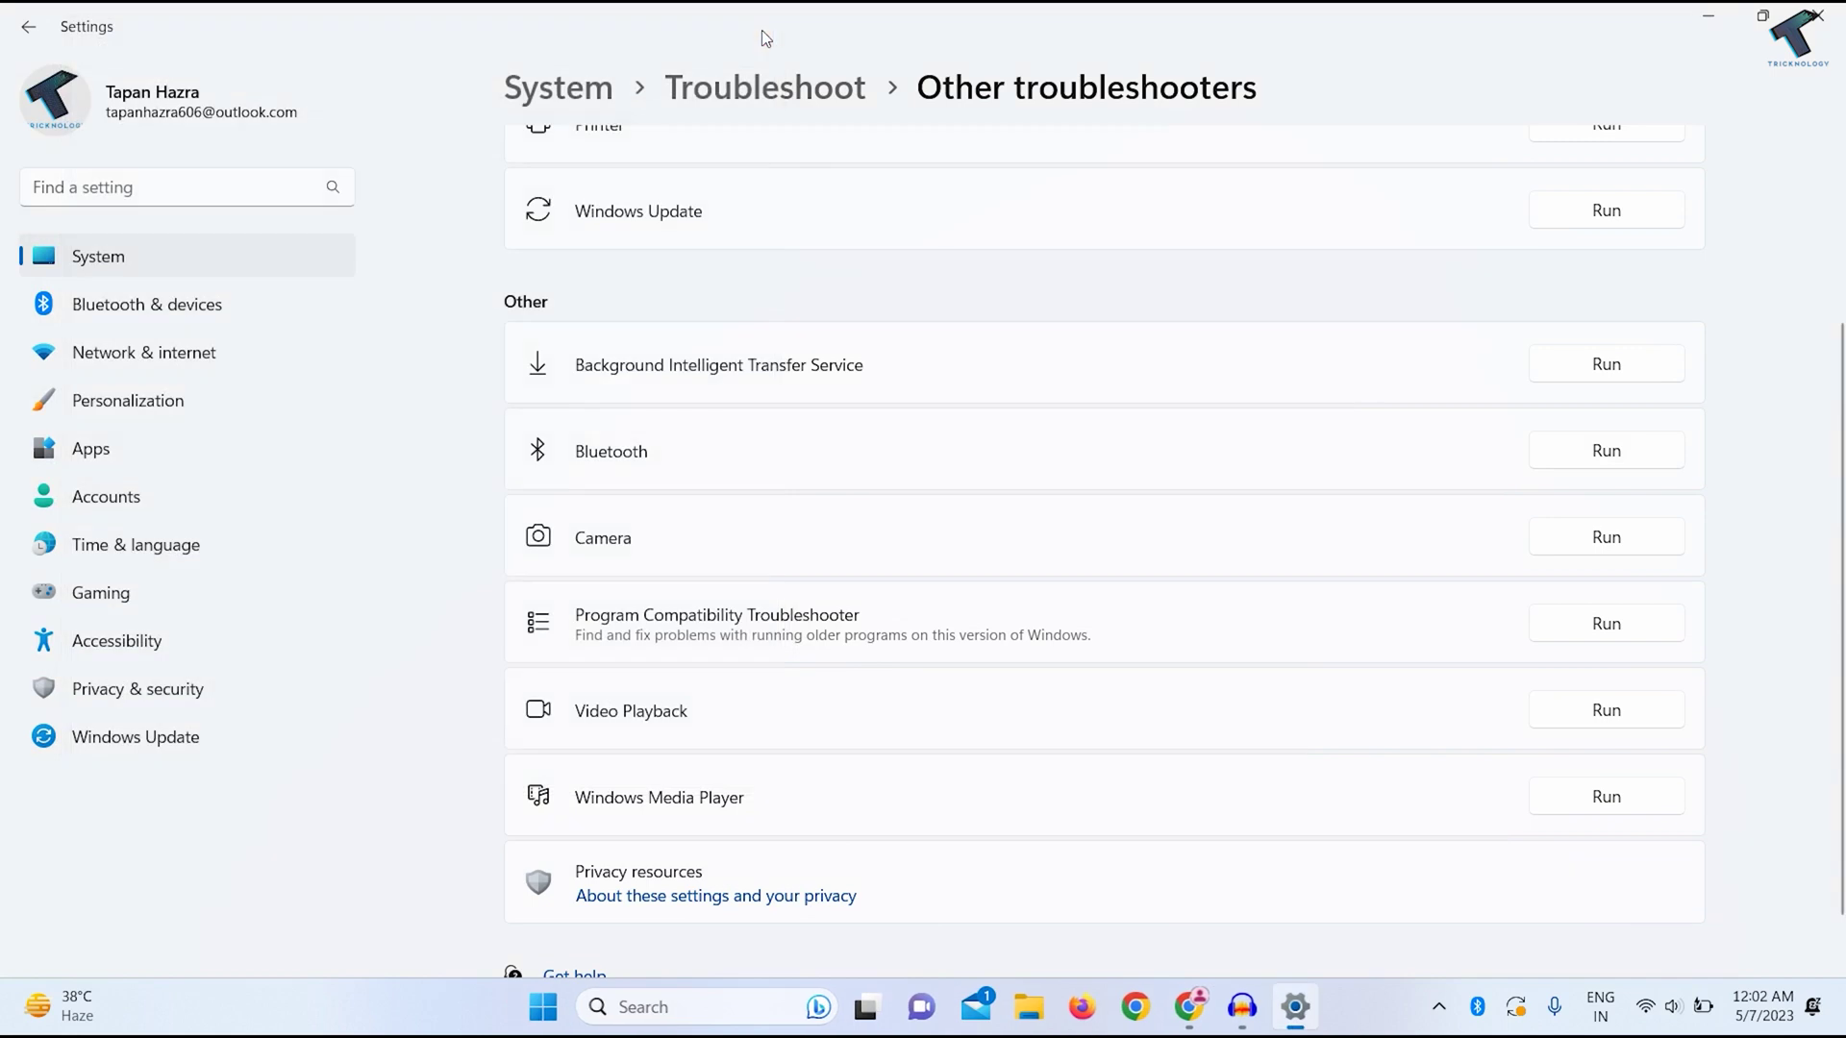
left_click(1604, 468)
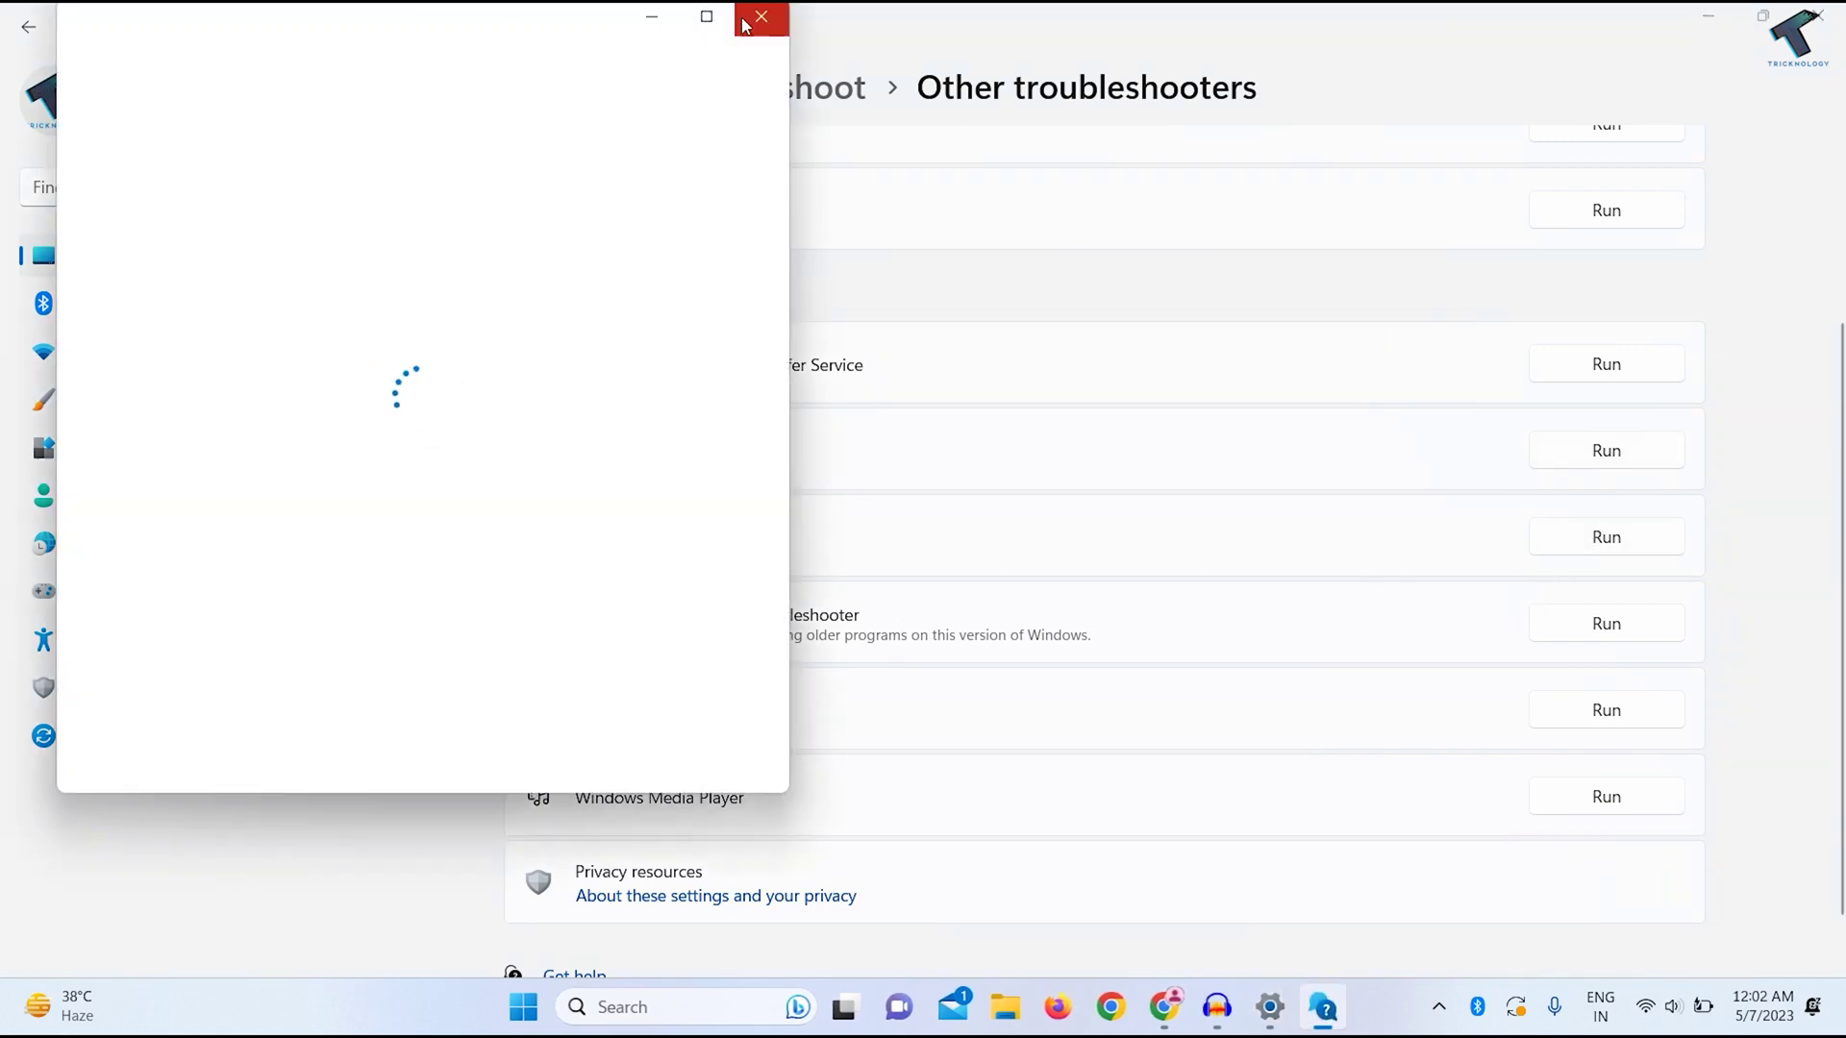
left_click(759, 21)
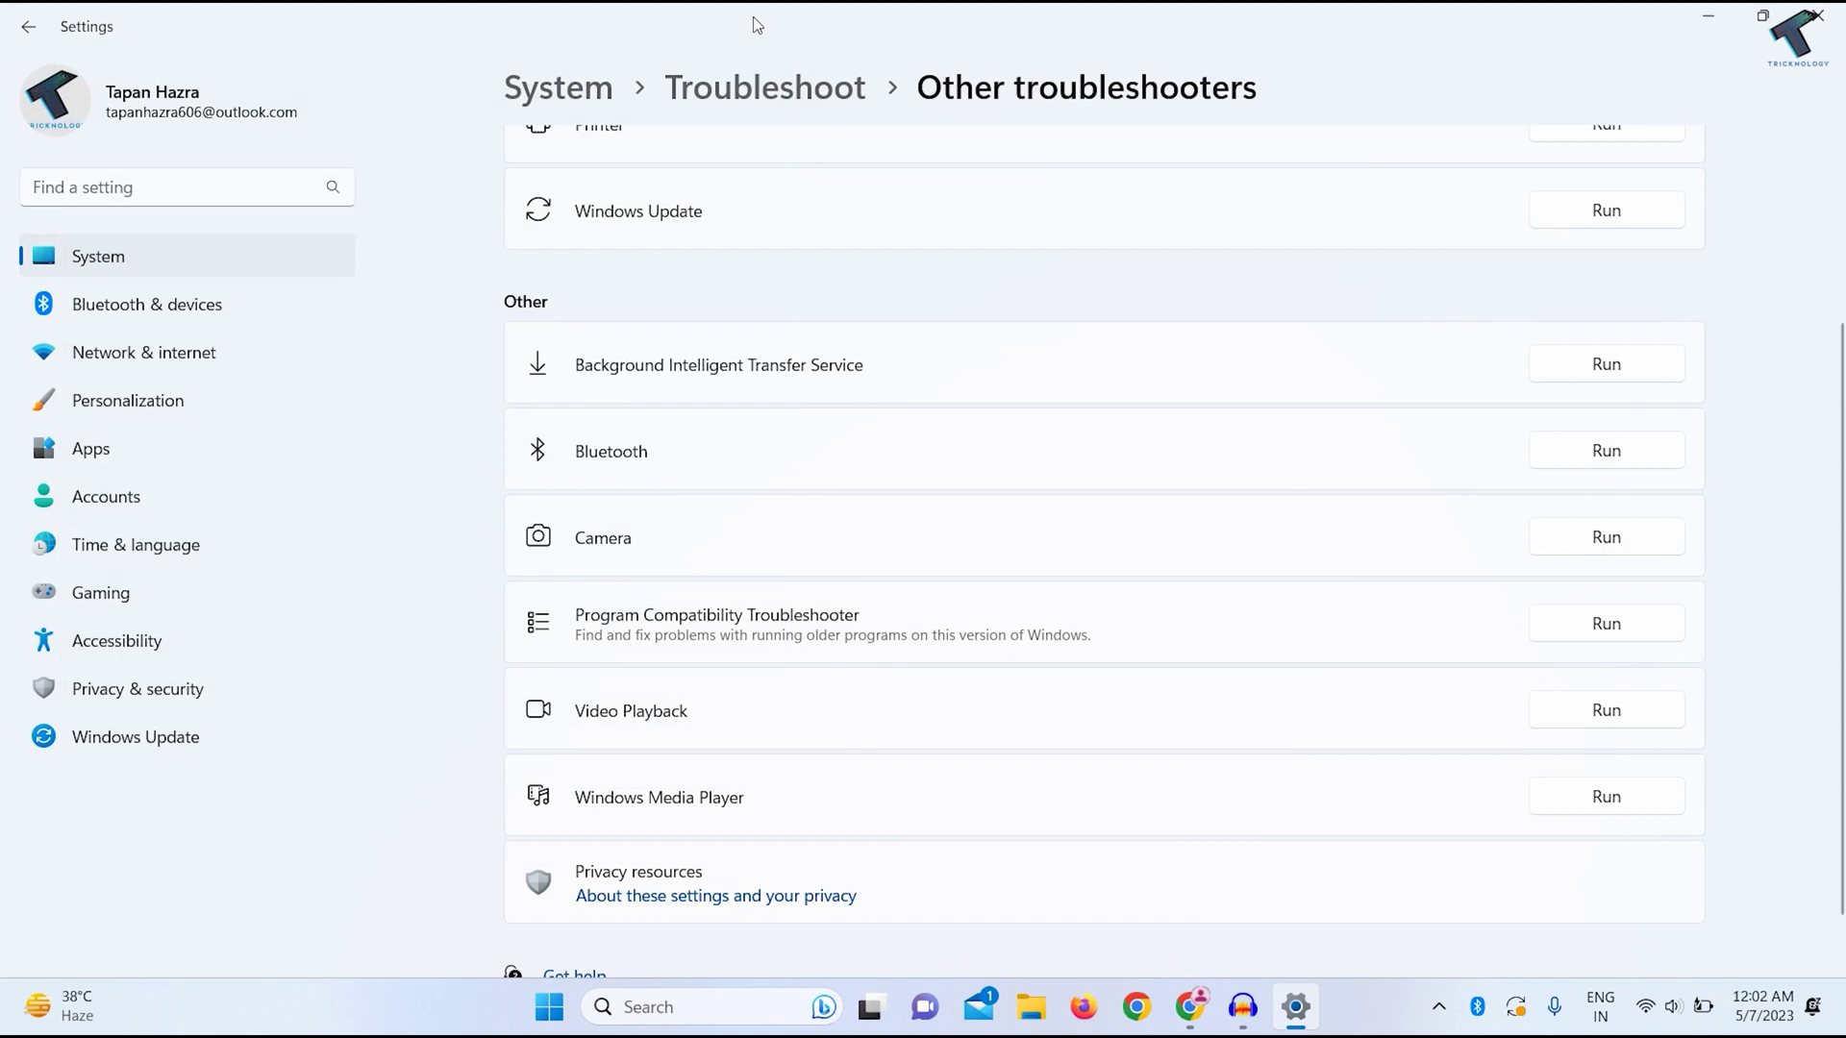